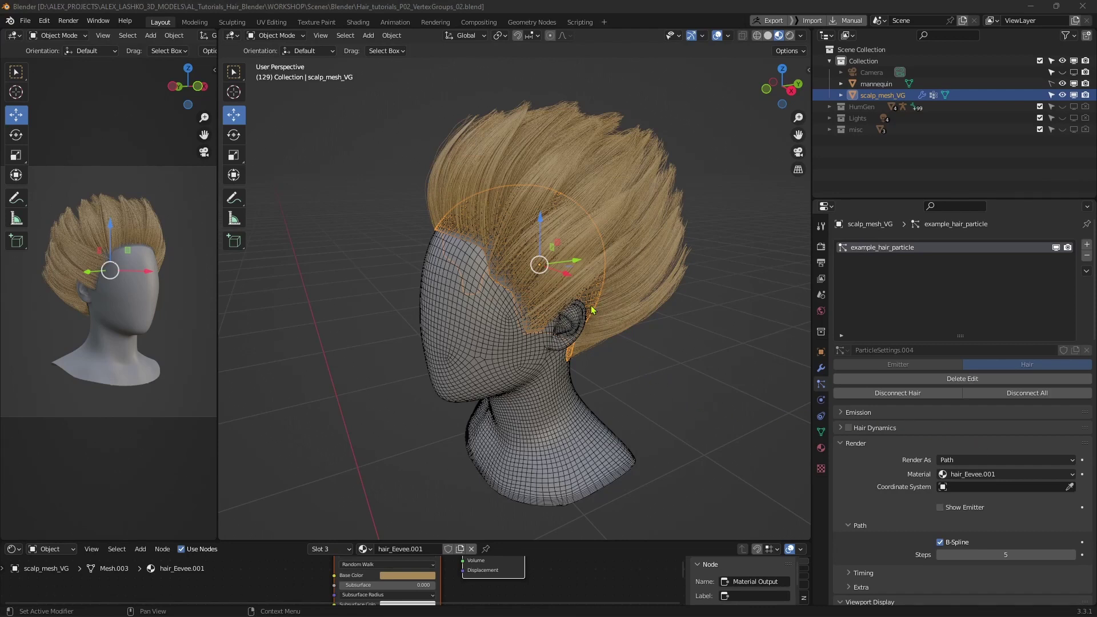
Step: Scroll Particle Properties down to the Vertex Groups panel with its Density, Length and Clump slots
middle_click(622, 295)
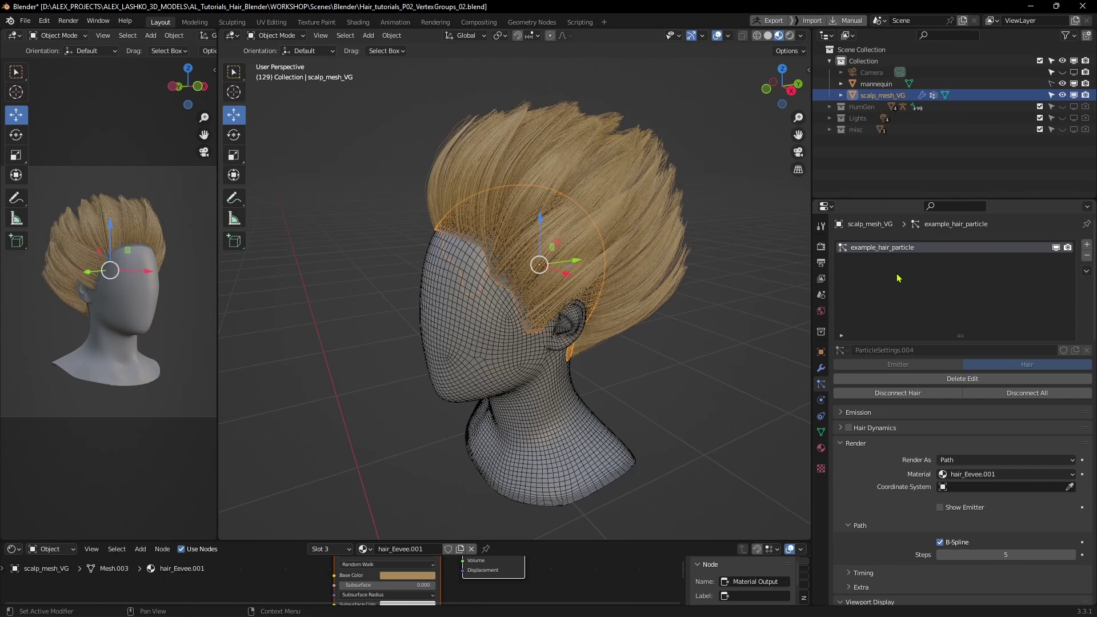
scroll(948, 363, down, 15)
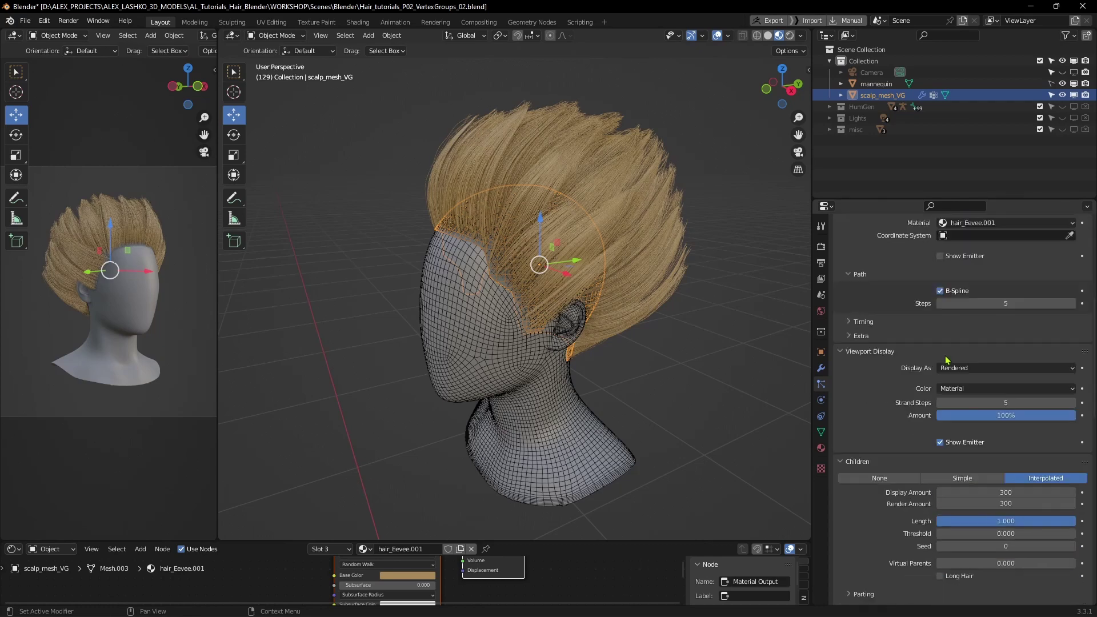
scroll(947, 362, down, 4)
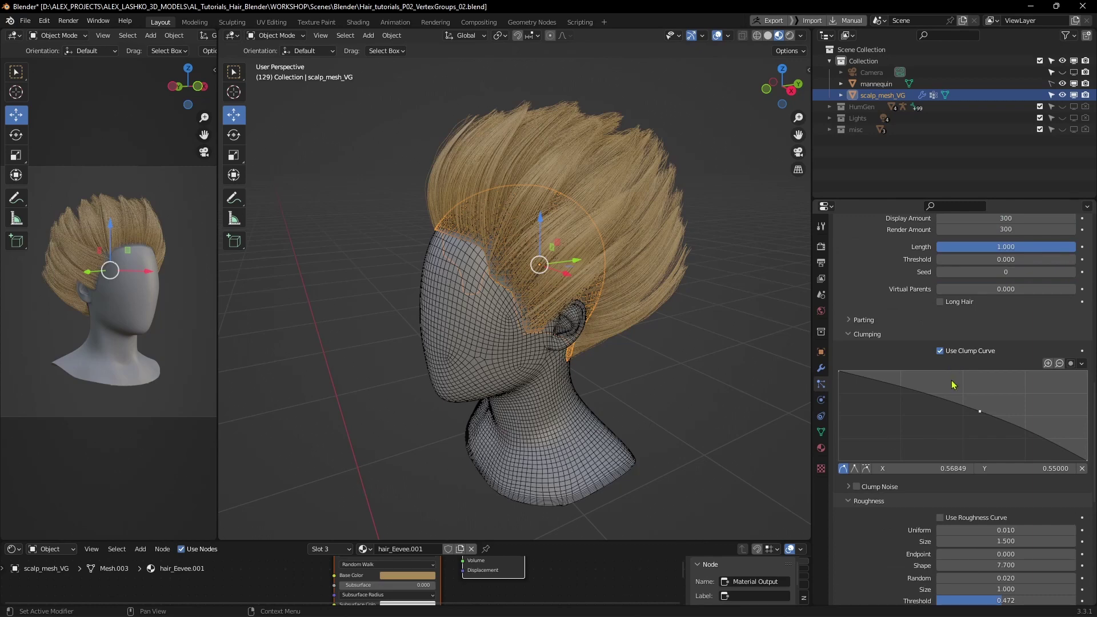
scroll(955, 383, down, 2)
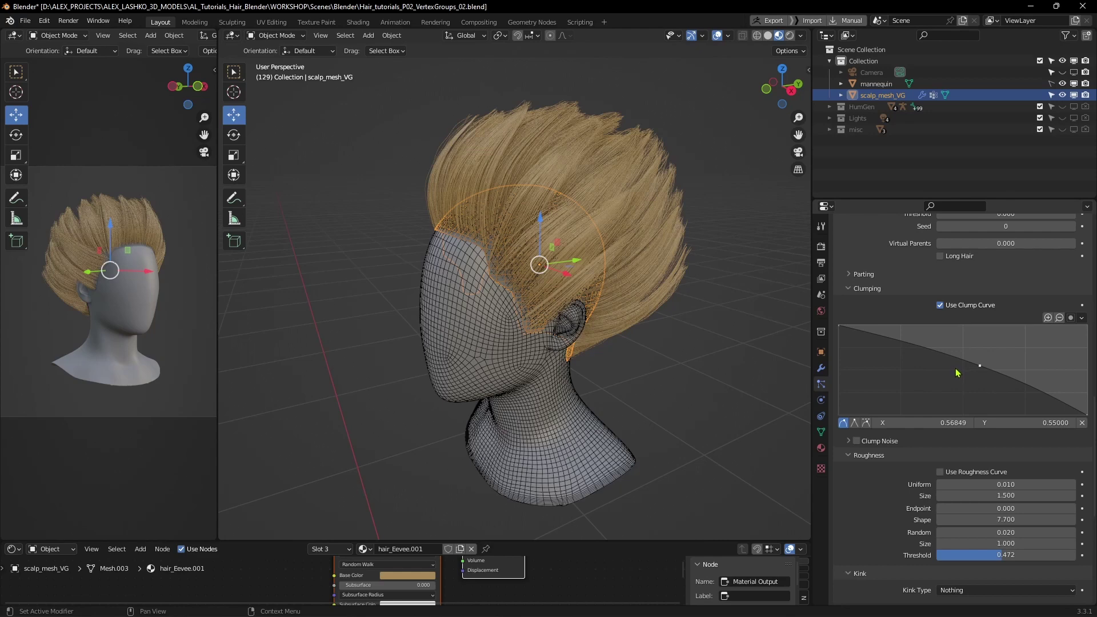
scroll(958, 373, down, 12)
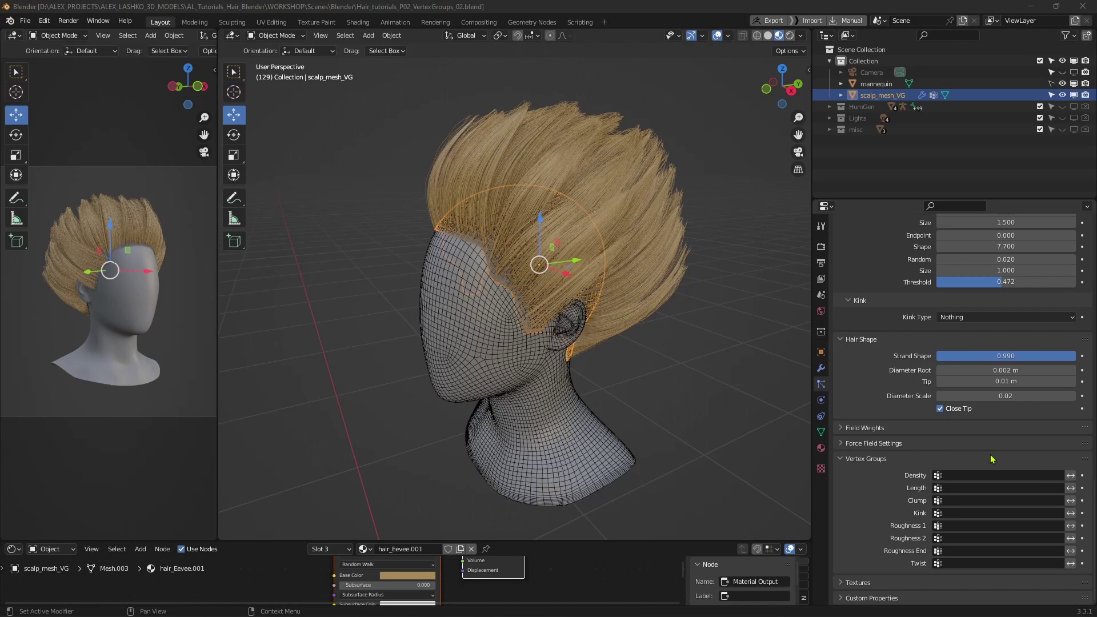
Step: Try top, top_Fade and top_Fade_v2 as the hair Length vertex group, inspecting the results
click(940, 489)
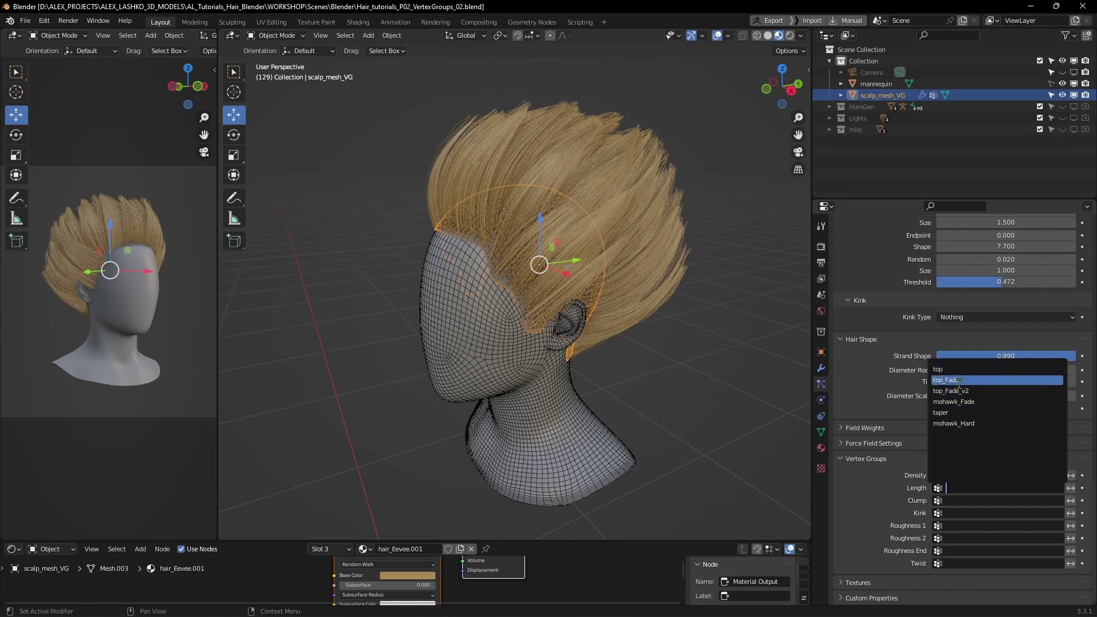
click(943, 369)
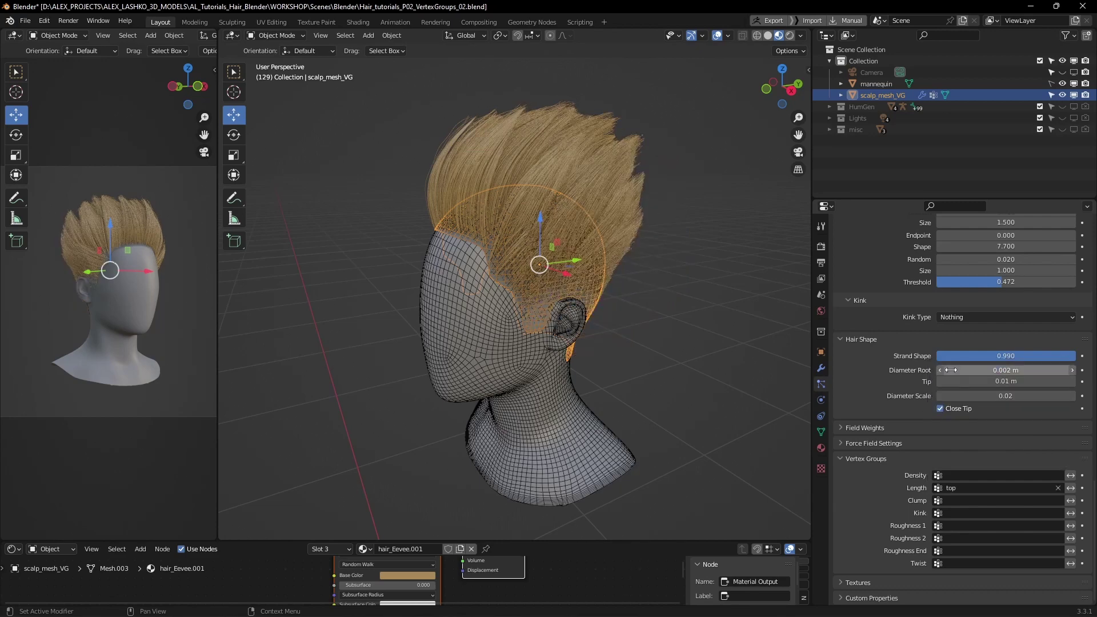
mouse_move(693, 355)
middle_down()
mouse_move(596, 348)
mouse_move(665, 349)
mouse_move(661, 364)
mouse_move(685, 363)
middle_up()
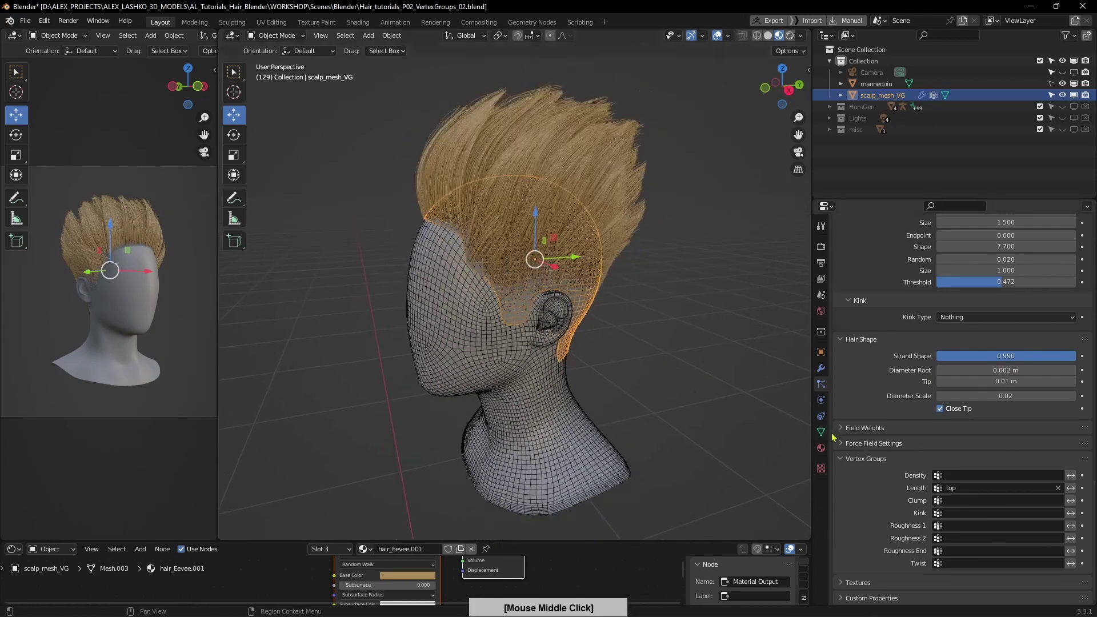
click(941, 490)
click(953, 380)
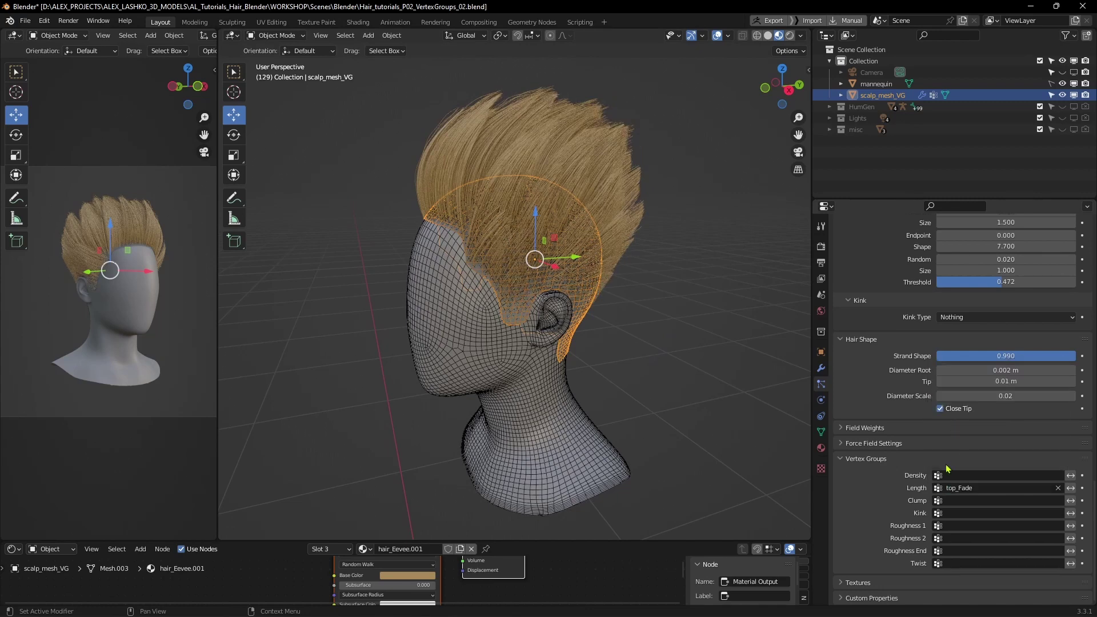
click(943, 489)
click(953, 392)
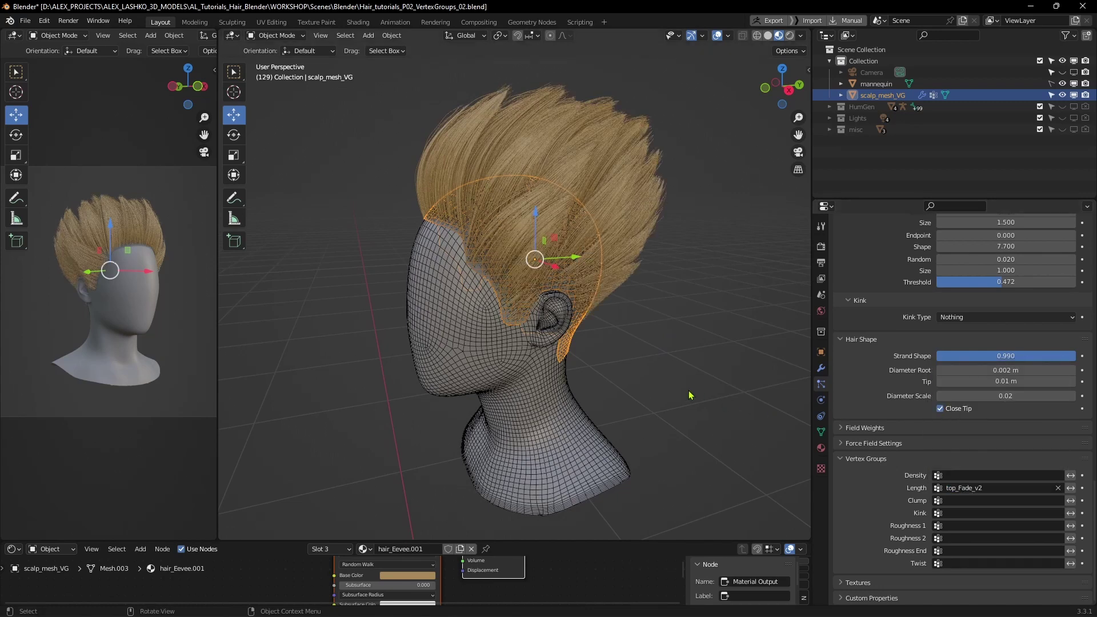
middle_drag(663, 366, 700, 392)
Step: Set hair Length to mohawk_Fade, deselect the scalp and save the file
click(964, 485)
click(960, 403)
click(698, 388)
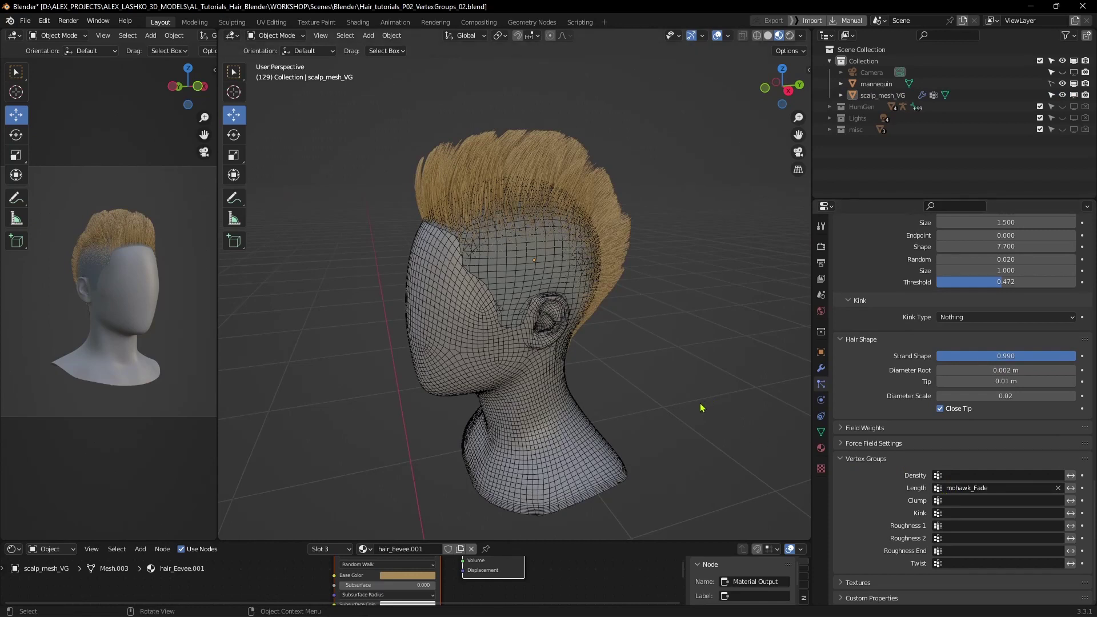
key(ctrl+s)
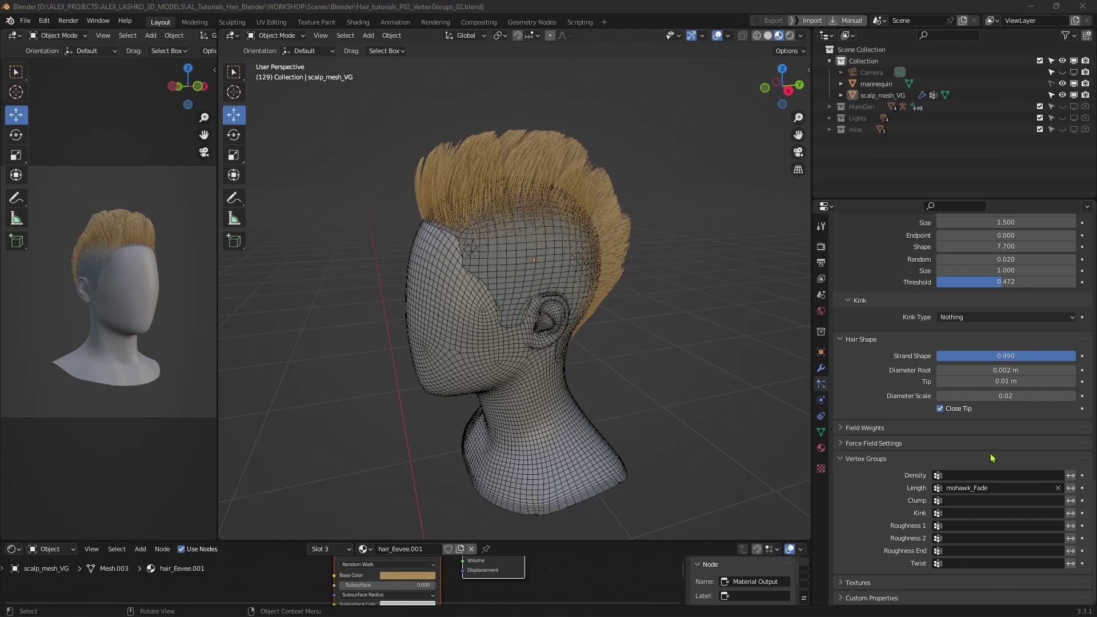
Step: Add a vertex group in the scalp's Object Data, name it tutorial_hair_VG, and save
click(822, 433)
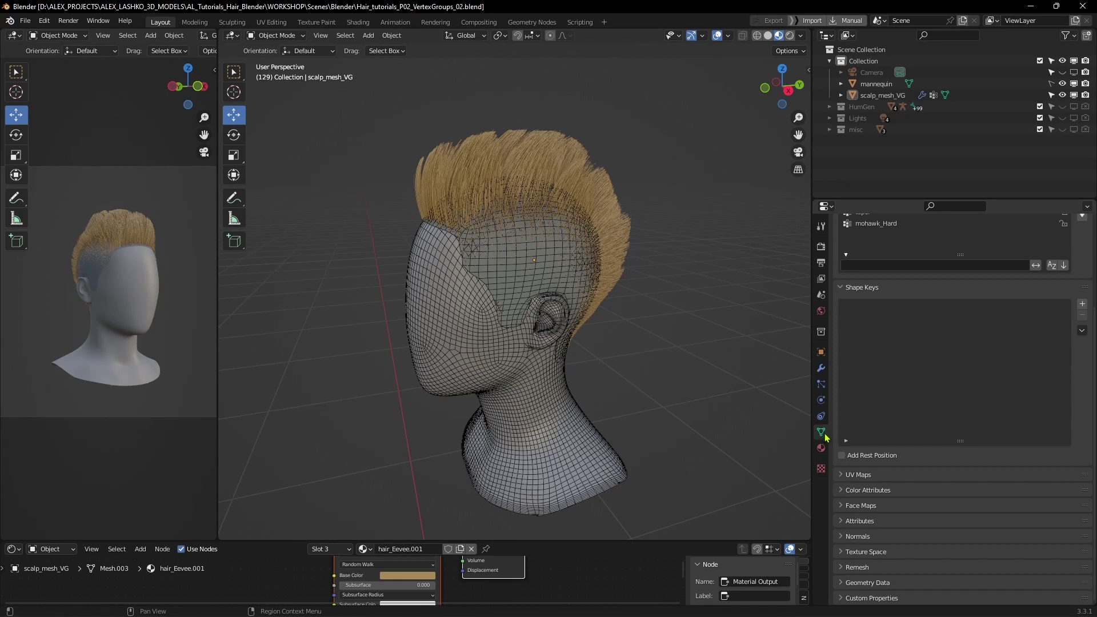
scroll(910, 339, up, 5)
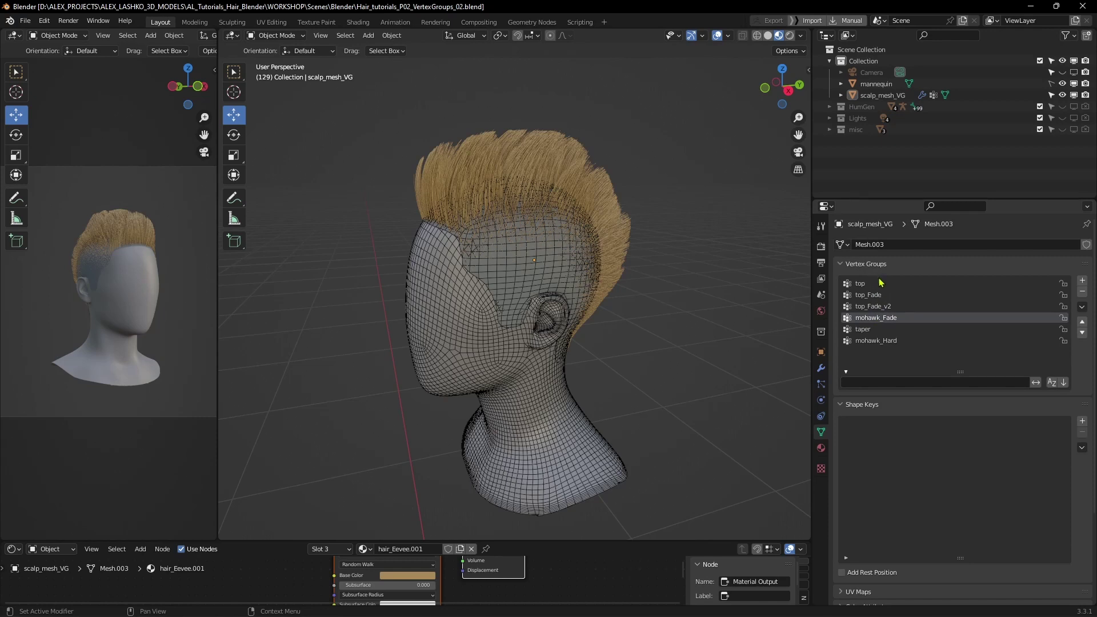
click(1083, 281)
double_click(867, 353)
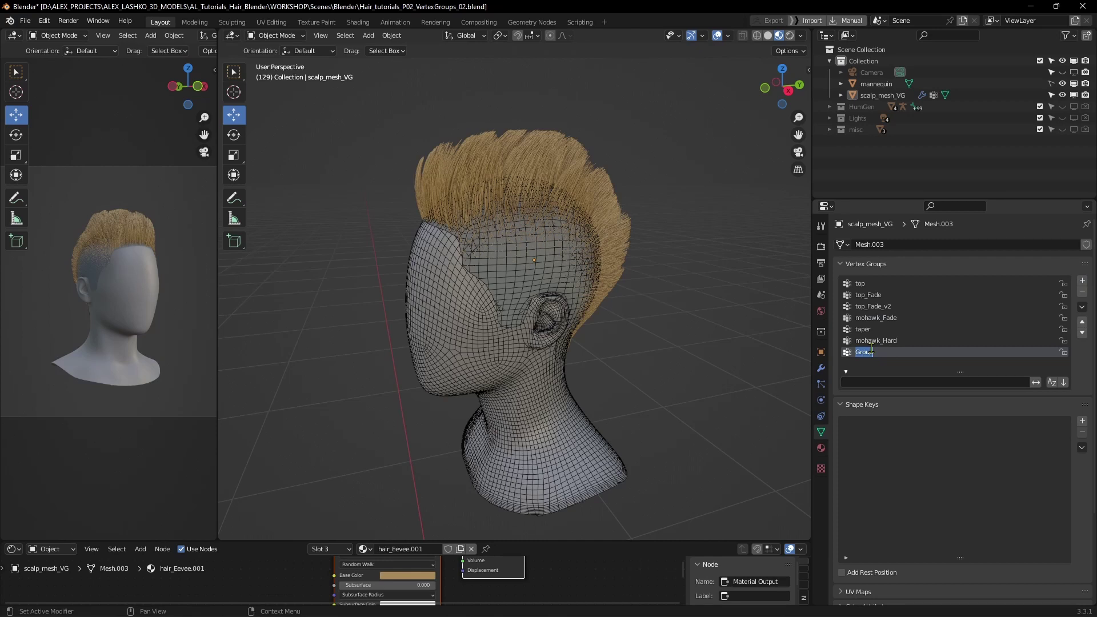
text(tutorial_hair_VG)
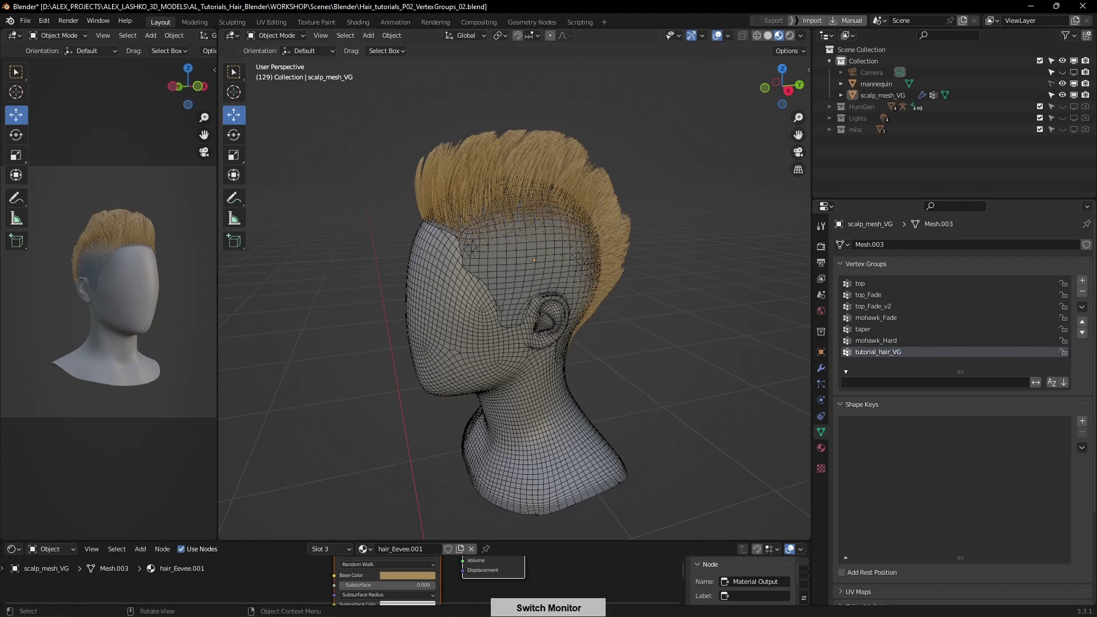
key(ctrl+s)
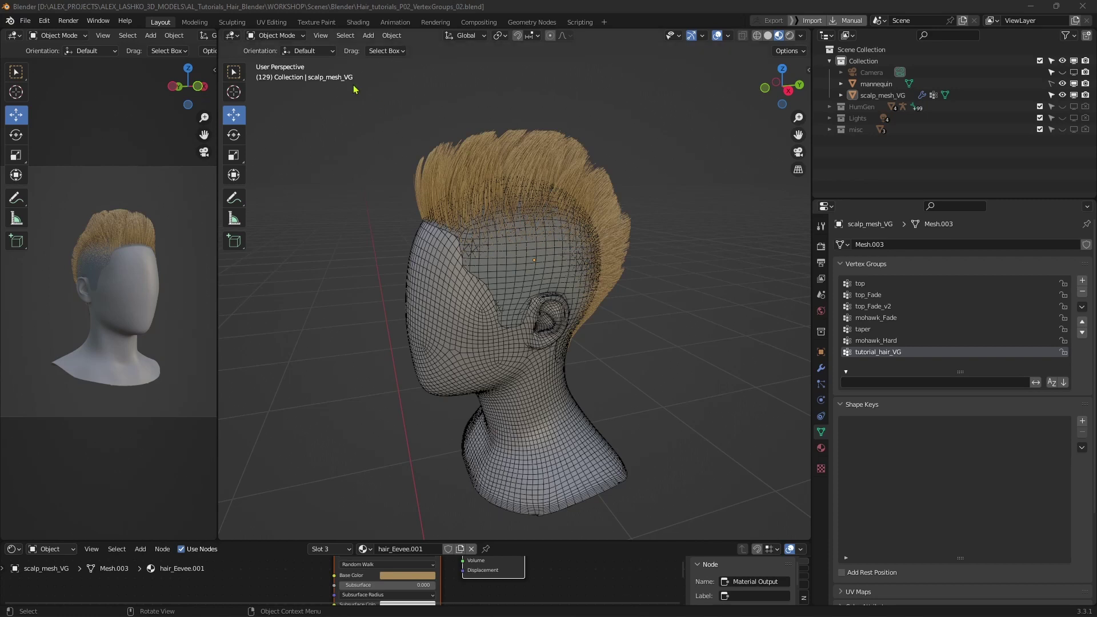
Step: Select scalp_mesh_VG and switch it to Weight Paint mode
click(275, 35)
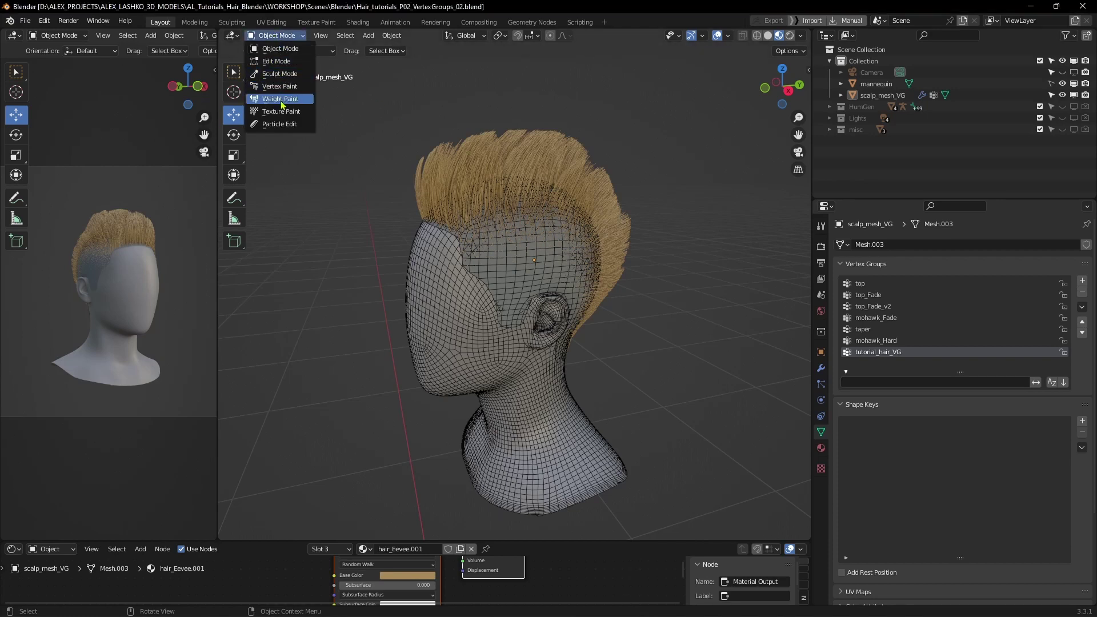
click(530, 275)
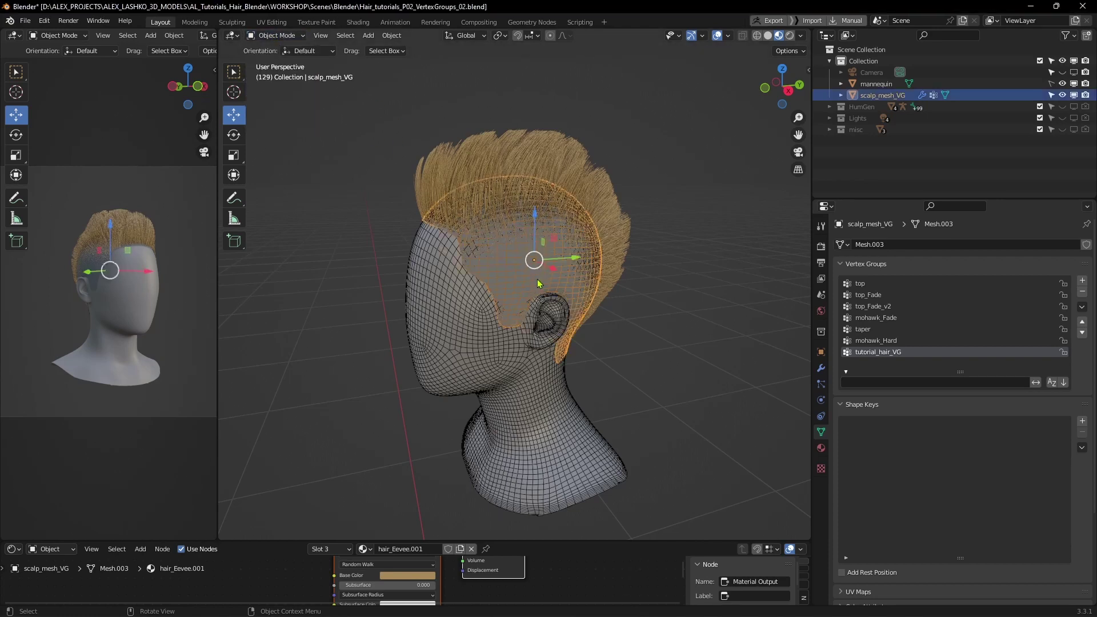
click(283, 36)
click(280, 99)
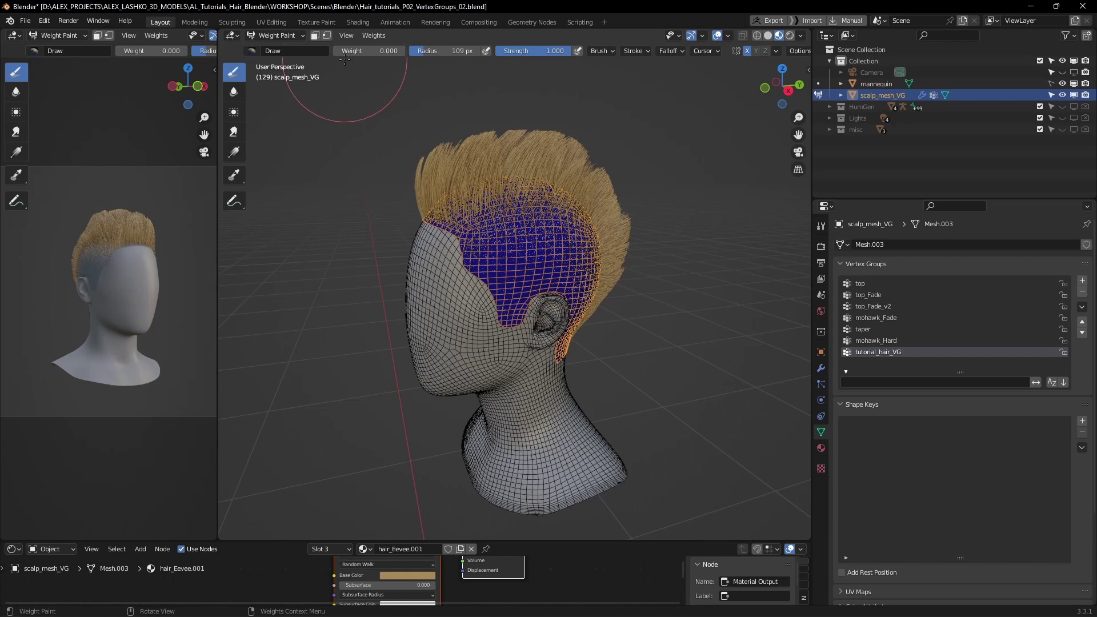
Step: Set brush weight to 1.000 and paint full weight down the scalp's right side
drag(345, 53, 436, 63)
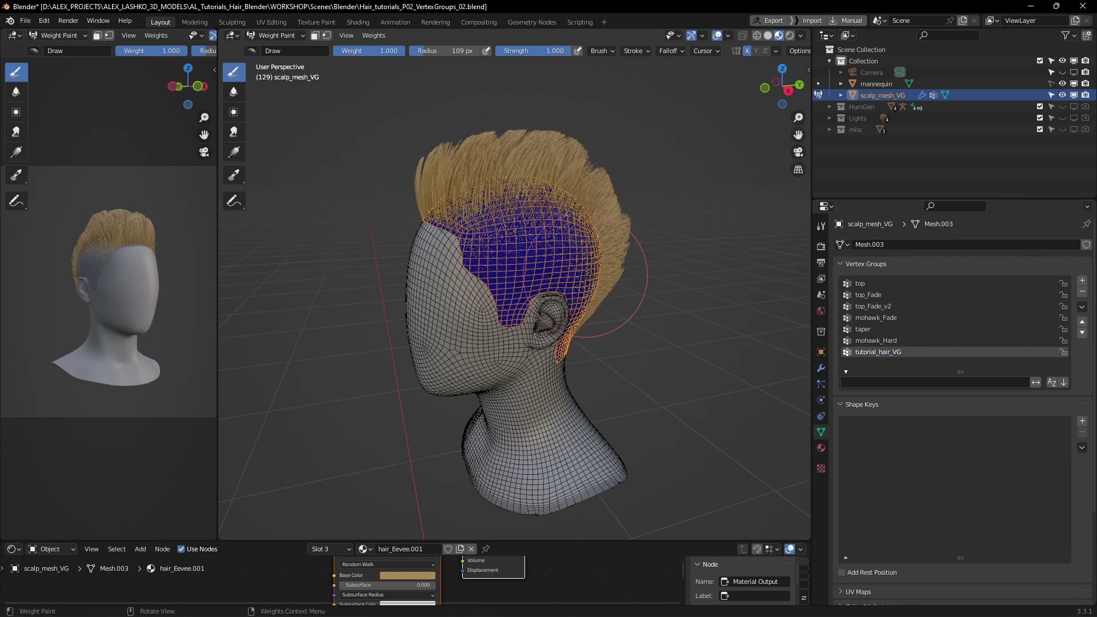
middle_drag(631, 290, 592, 267)
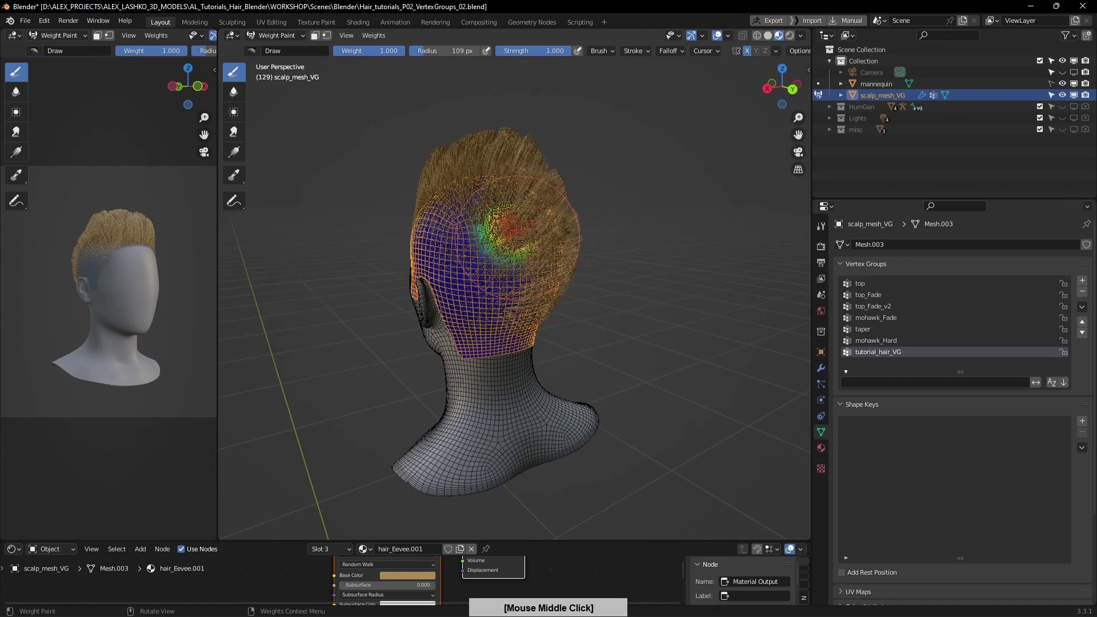
mouse_move(517, 240)
mouse_down()
mouse_move(505, 343)
mouse_move(519, 266)
mouse_up()
middle_drag(493, 204, 457, 275)
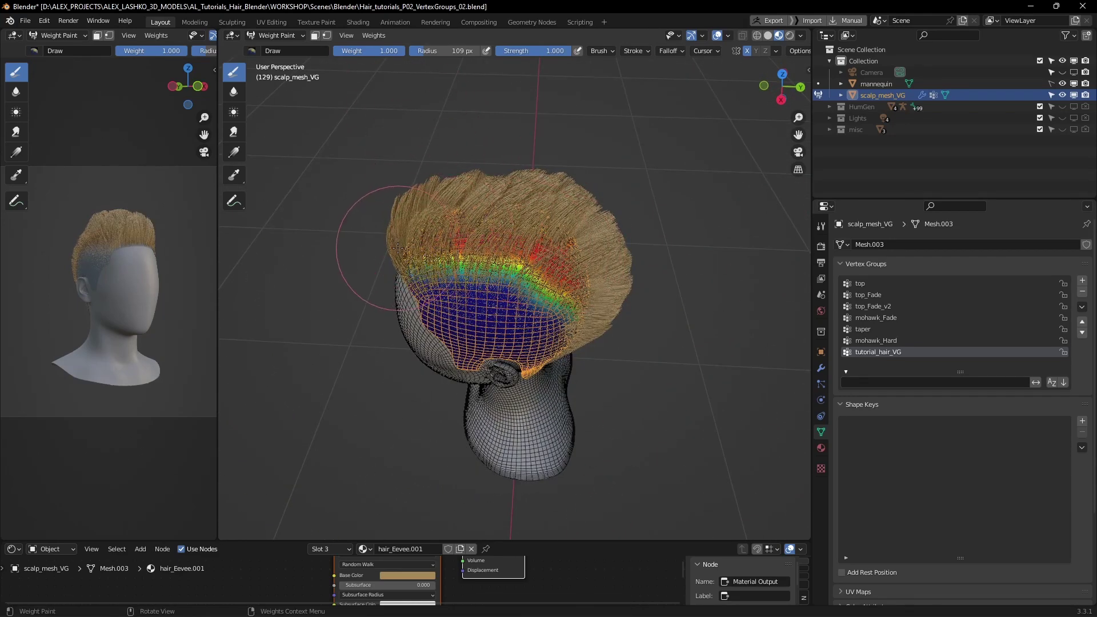
Step: Orbit around the head, toggling Viewport Overlays off and on to compare hair with weights
middle_drag(645, 211, 794, 183)
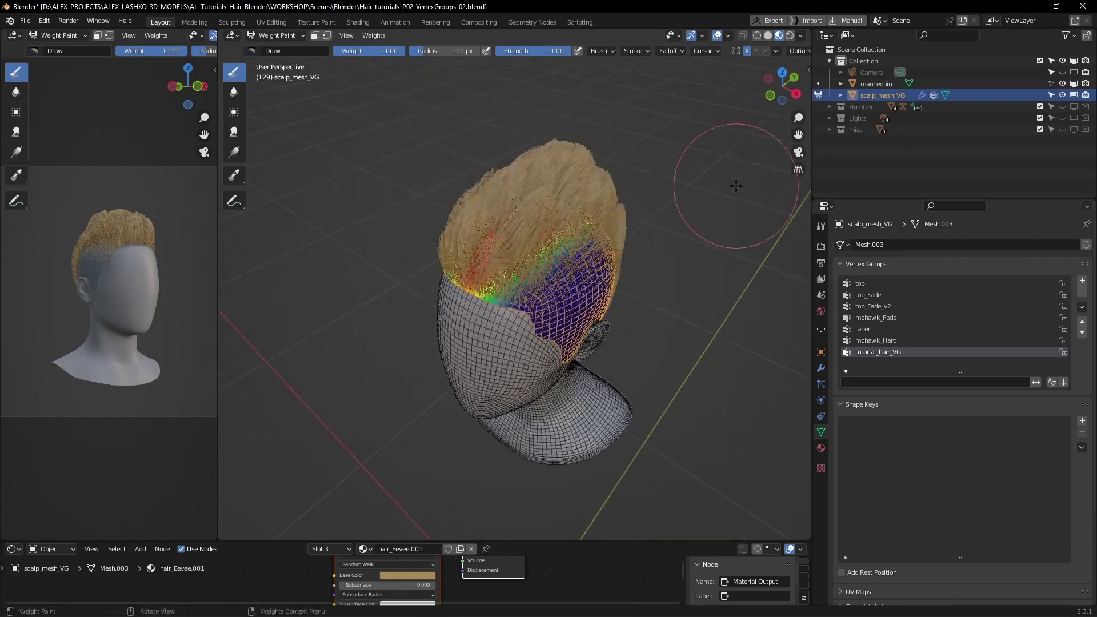
middle_drag(657, 217, 737, 206)
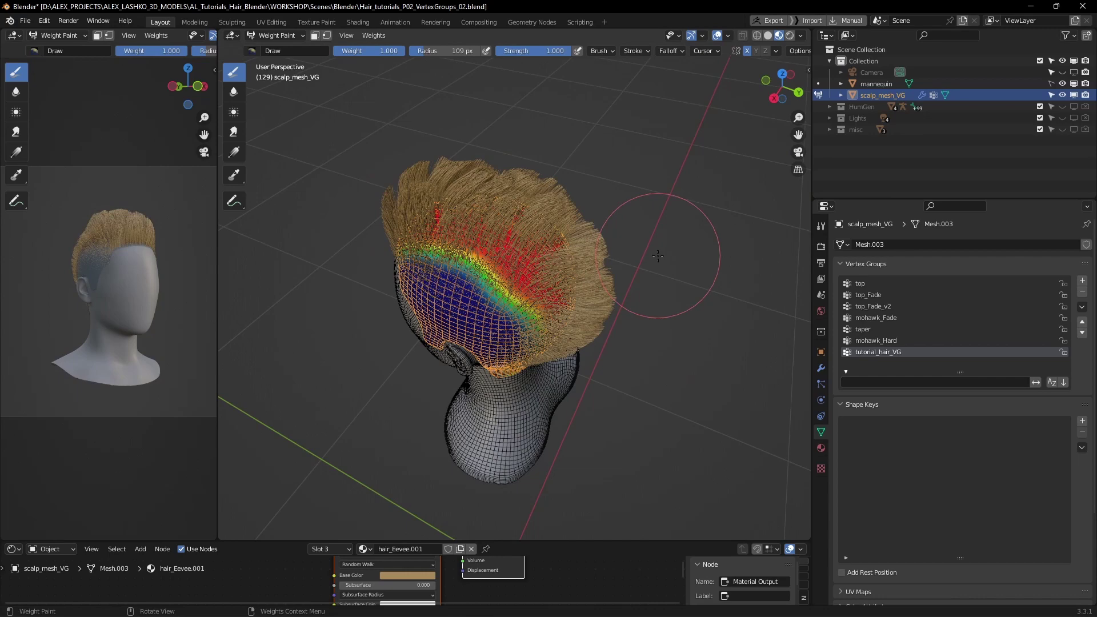
middle_drag(663, 255, 623, 225)
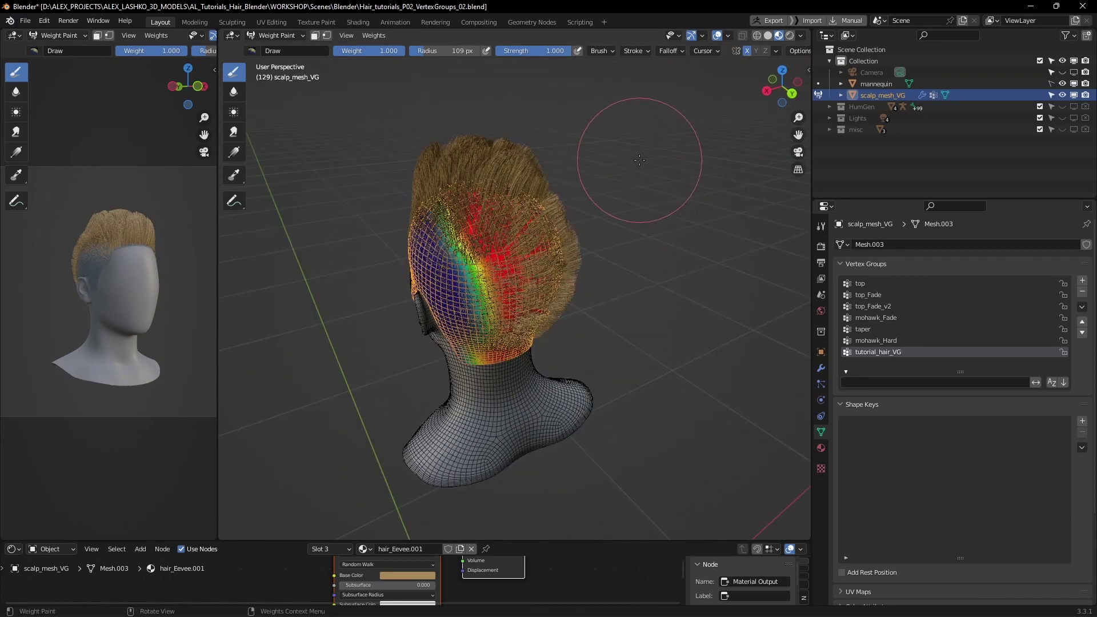
middle_drag(657, 160, 693, 115)
click(717, 35)
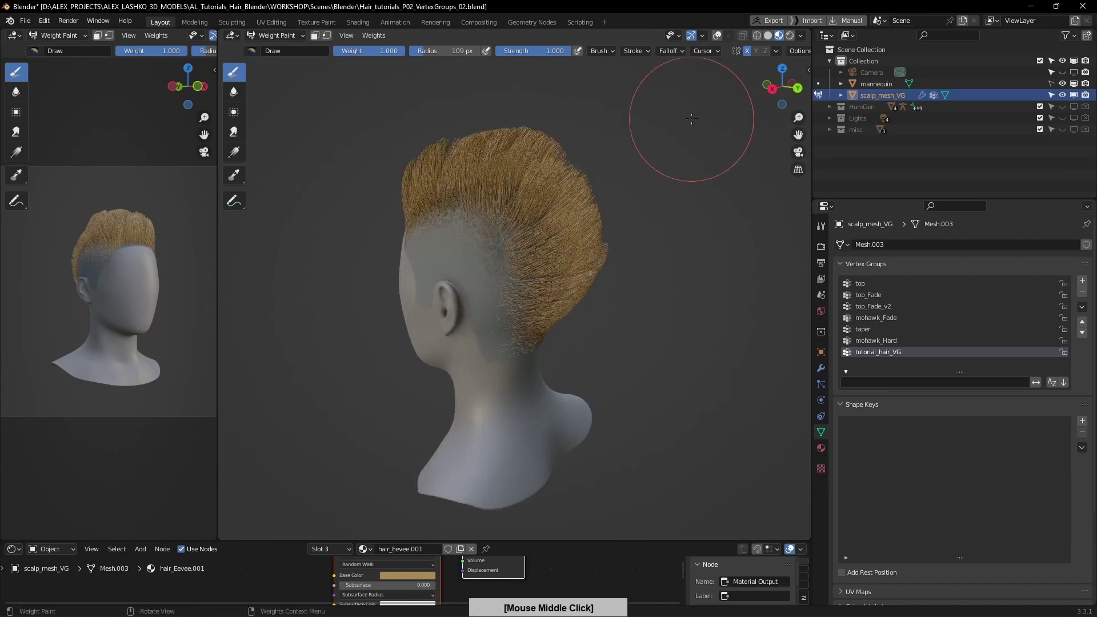
click(717, 36)
middle_drag(634, 183, 474, 286)
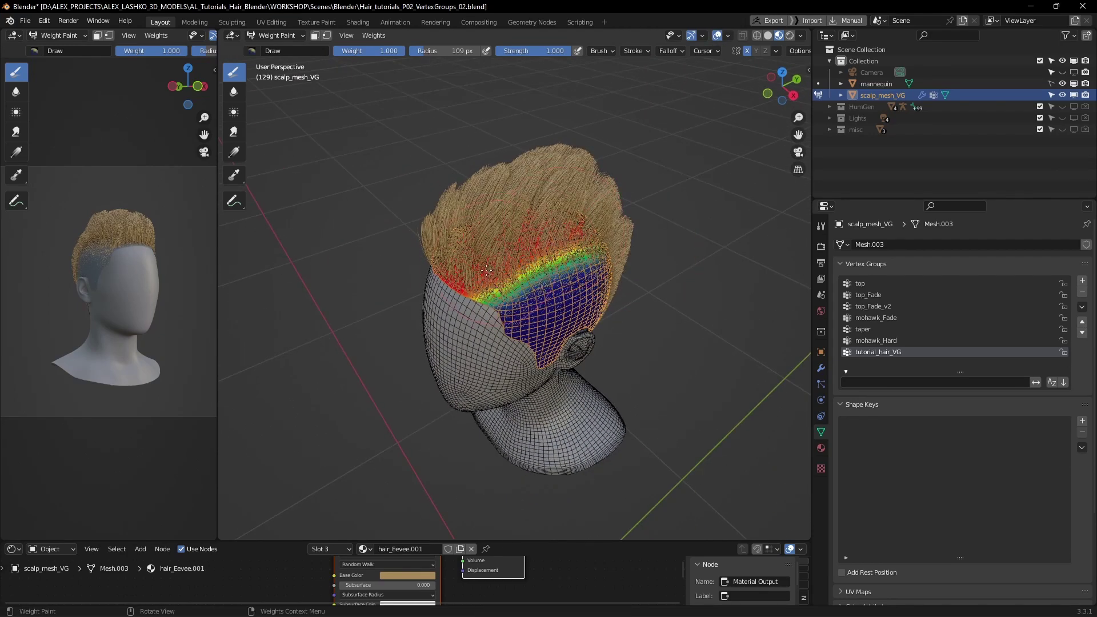
mouse_move(611, 232)
middle_down()
mouse_move(595, 217)
mouse_move(606, 228)
middle_up()
Step: Set brush weight to 0 and erase weight along the back edge of the scalp
drag(388, 51, 297, 72)
middle_drag(534, 211, 452, 252)
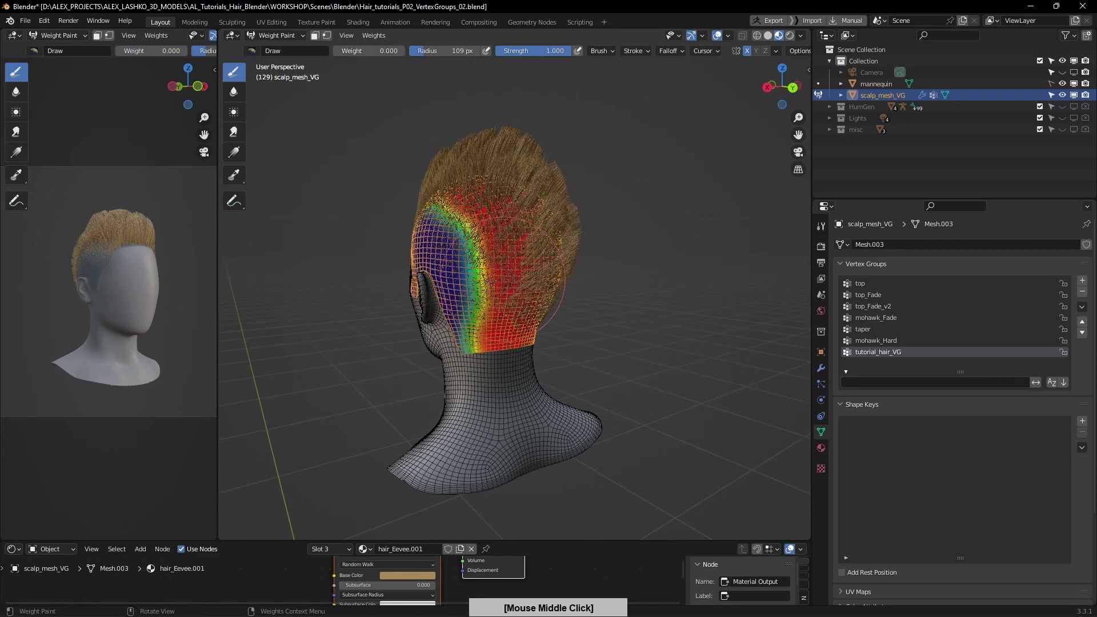
mouse_move(450, 255)
mouse_down()
mouse_move(417, 326)
mouse_move(423, 197)
mouse_up()
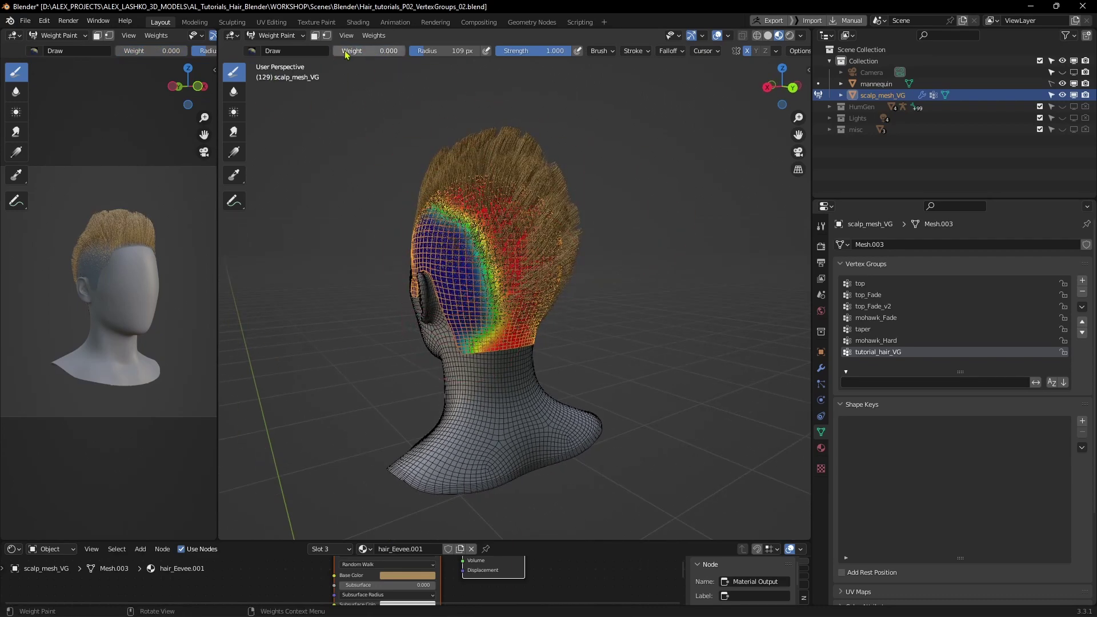
mouse_move(417, 282)
mouse_down()
mouse_move(452, 291)
mouse_move(480, 361)
mouse_move(470, 311)
mouse_up()
Step: Set brush weight to 0.5, paint half weight across the scalp's side, and save
click(365, 49)
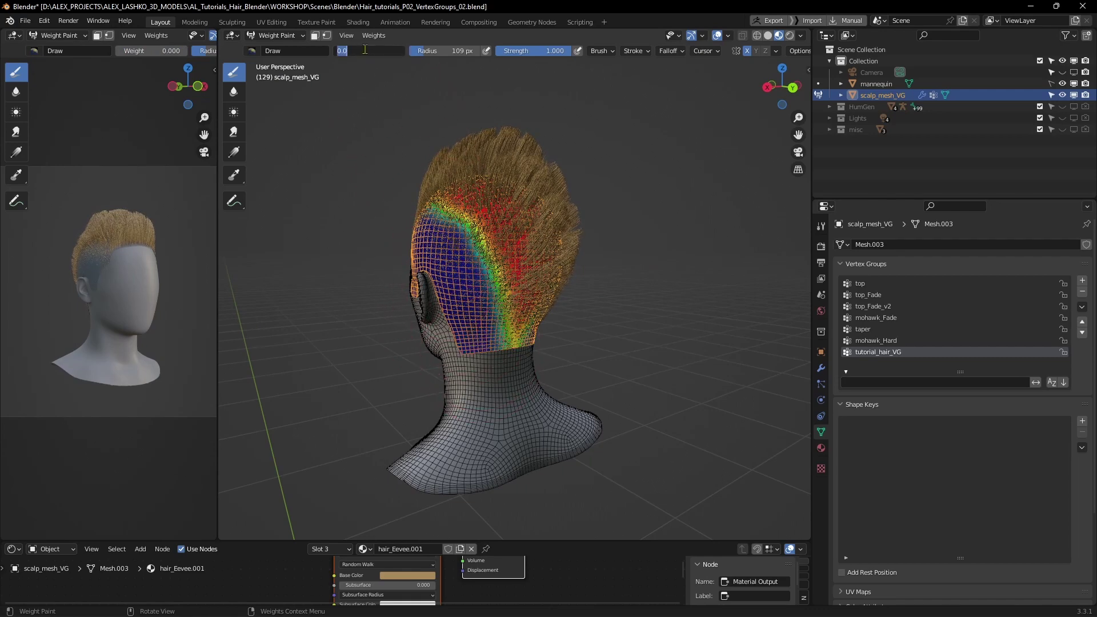
text(0.5)
key(Return)
middle_drag(641, 225, 628, 228)
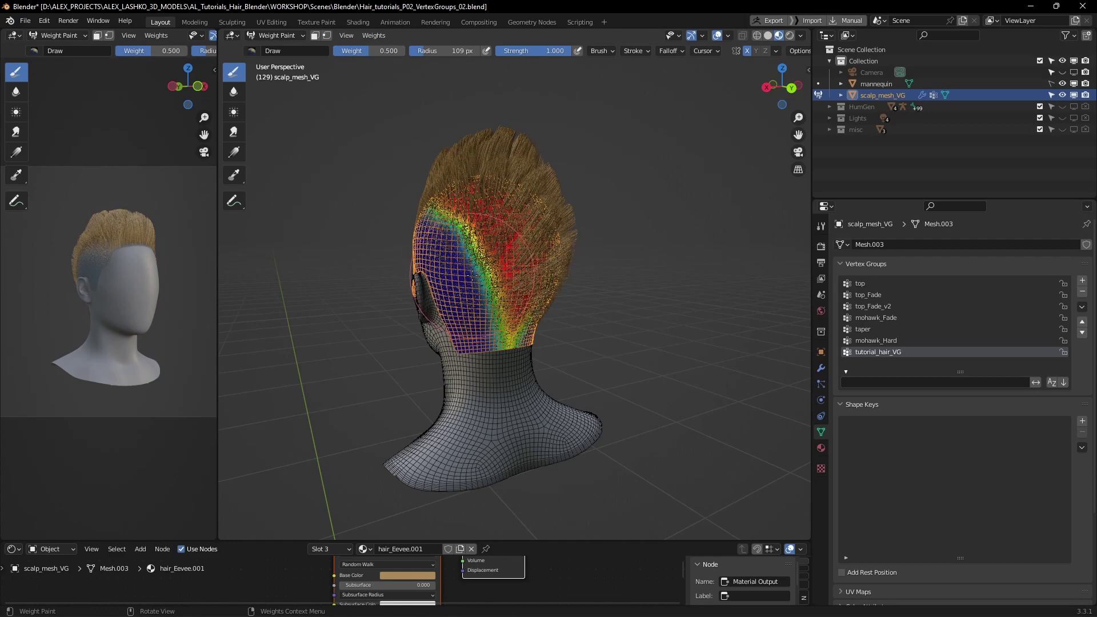
mouse_move(473, 275)
mouse_down()
mouse_move(475, 309)
mouse_move(506, 355)
mouse_move(444, 232)
mouse_up()
mouse_move(442, 231)
middle_down()
mouse_move(428, 256)
mouse_move(572, 240)
mouse_move(754, 177)
mouse_move(611, 215)
mouse_move(686, 245)
middle_up()
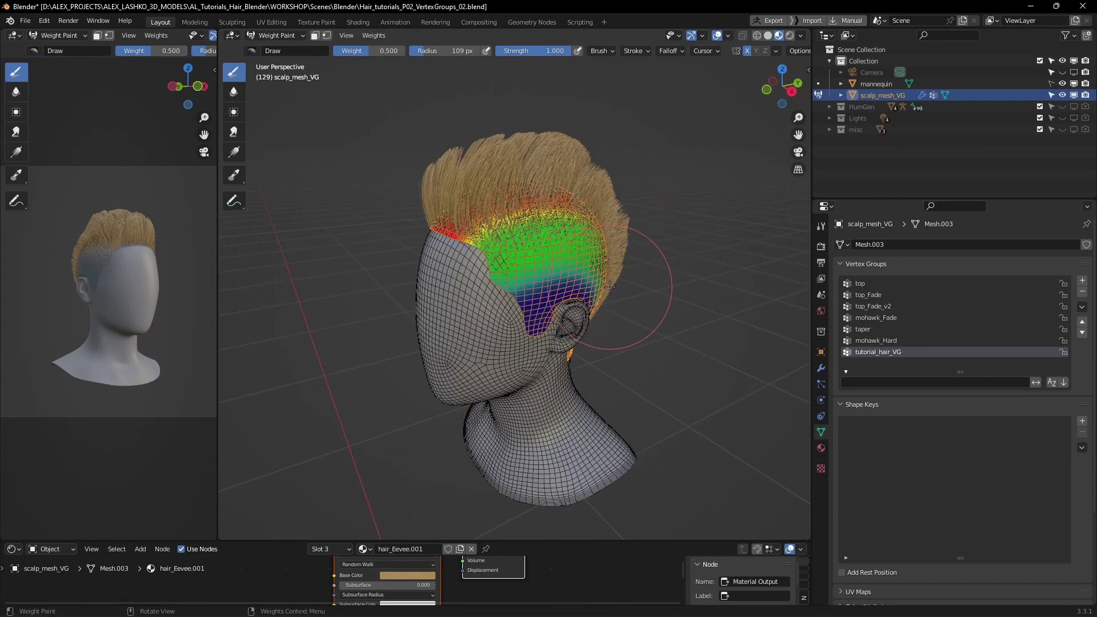
middle_drag(604, 292, 577, 286)
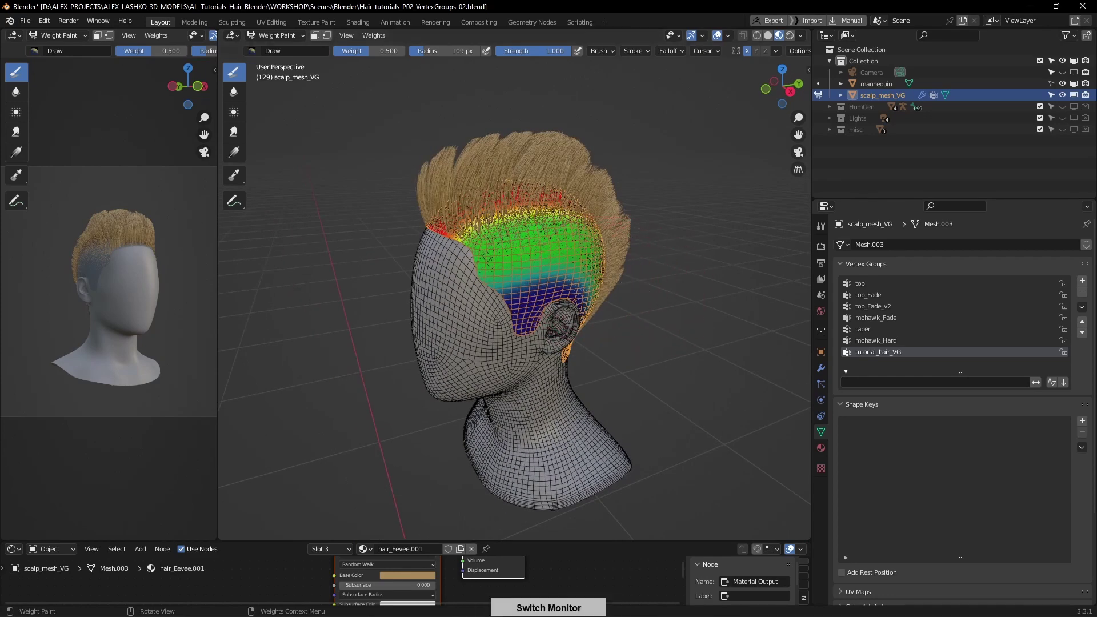
key(ctrl+s)
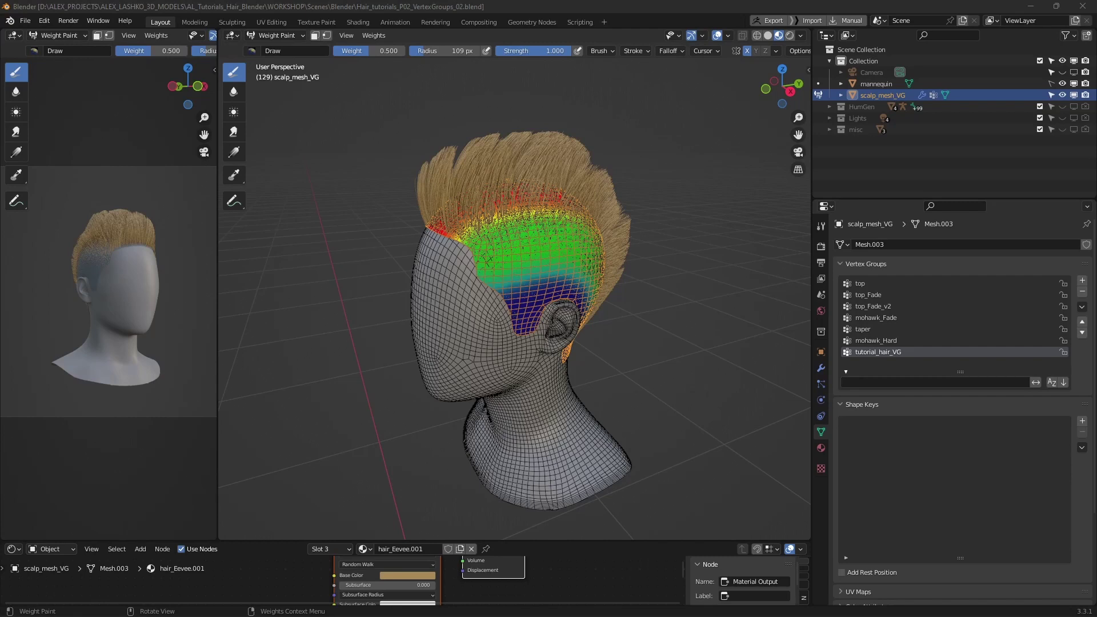
Step: Switch the scalp mesh to Edit Mode and snap to the right orthographic view
click(280, 38)
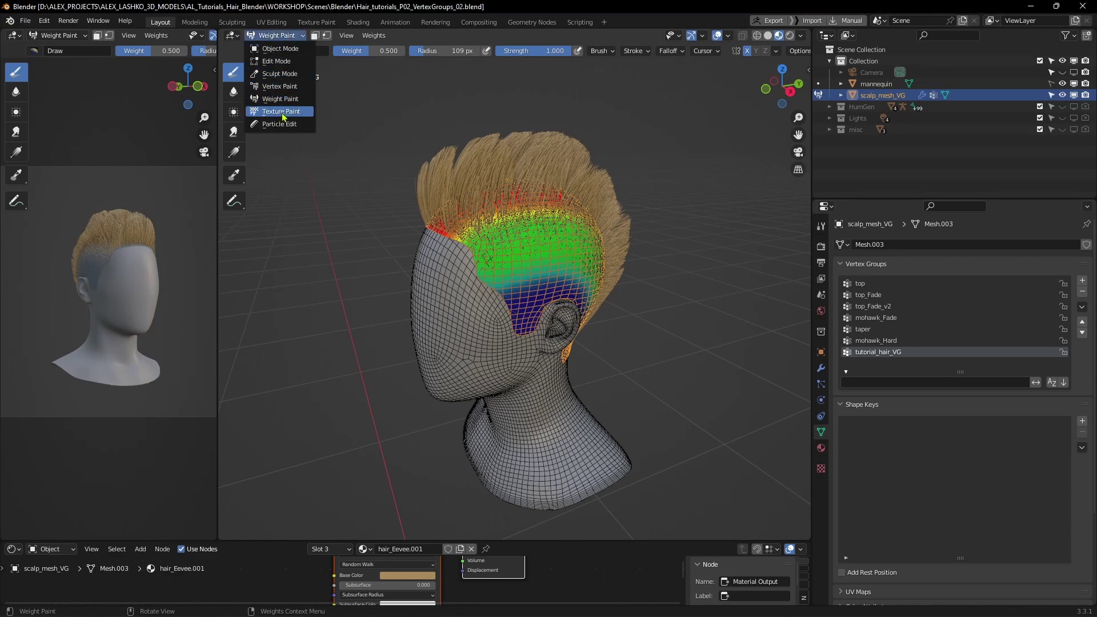
click(286, 62)
middle_drag(593, 245, 645, 273)
key(KP_3)
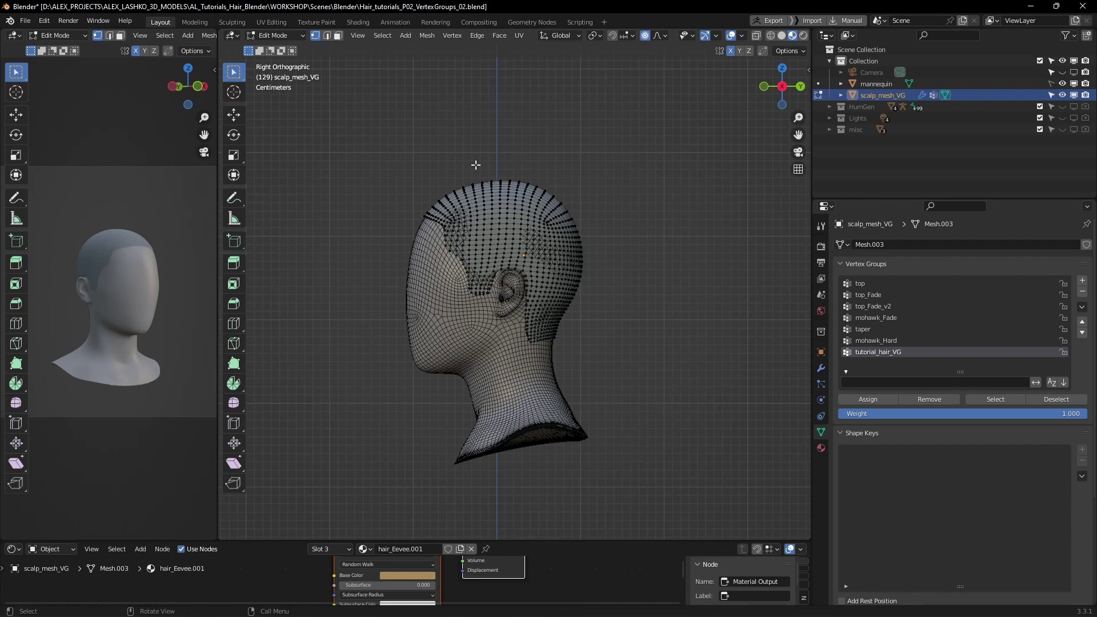
Step: Box-select the scalp's top cap with X-ray on, then invert to the side vertices
drag(381, 128, 670, 235)
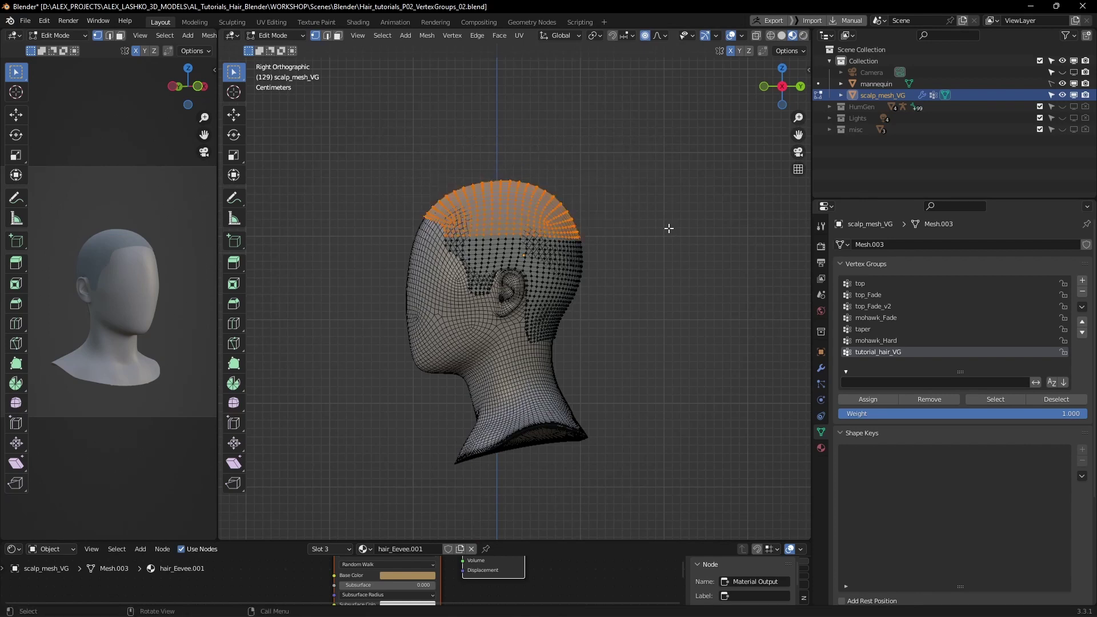
click(770, 38)
mouse_move(350, 141)
mouse_down()
mouse_move(625, 215)
mouse_move(662, 237)
mouse_up()
drag(643, 185, 554, 235)
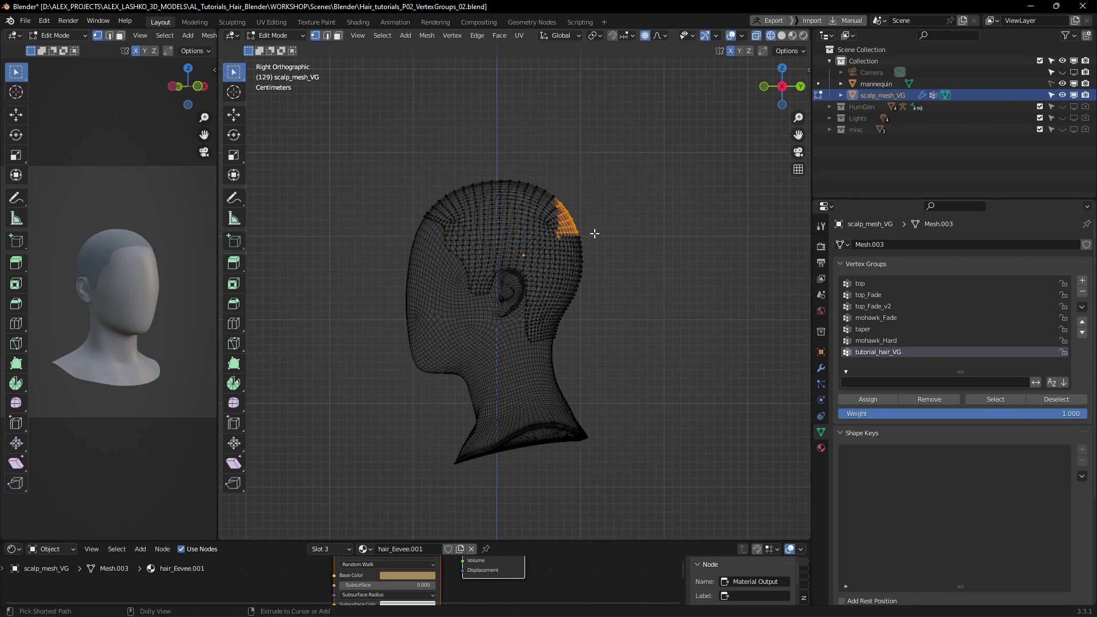
drag(385, 158, 662, 236)
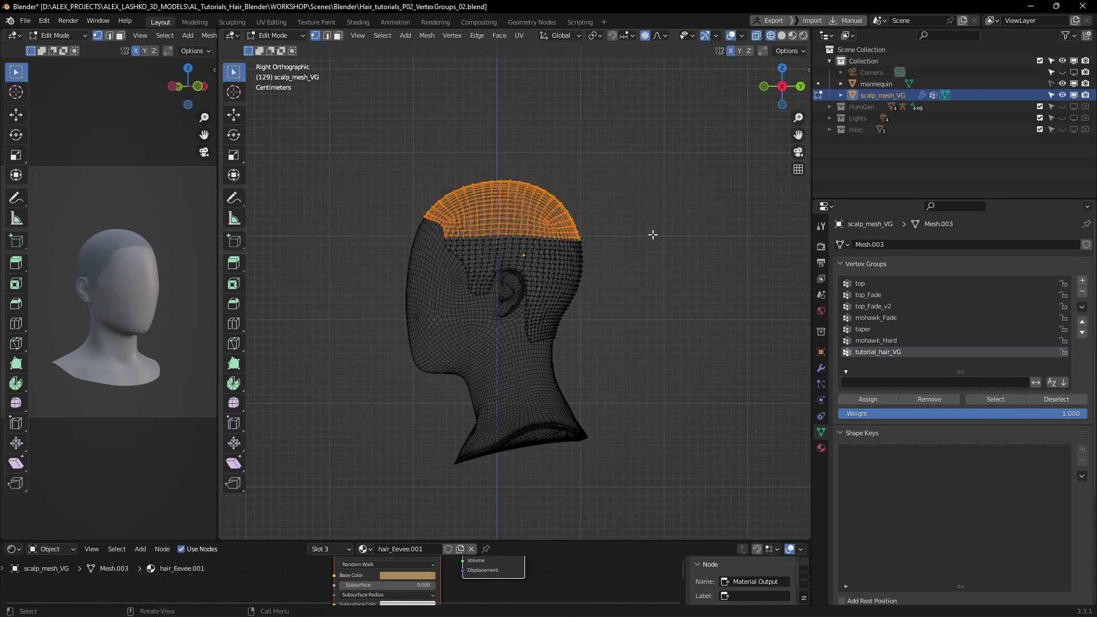
middle_drag(630, 194, 692, 352)
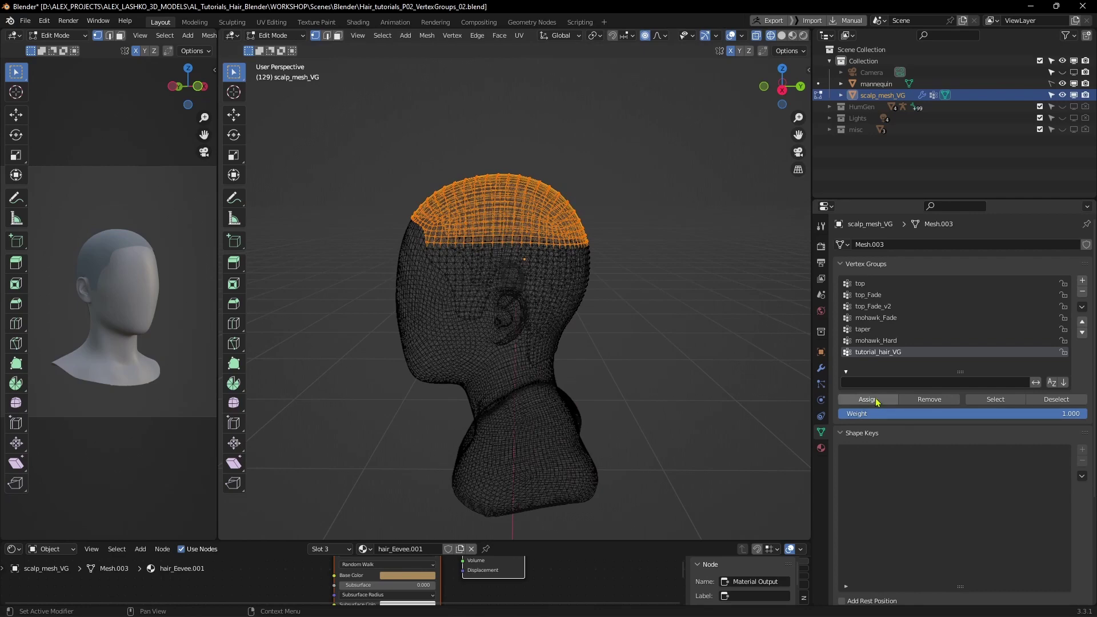
middle_drag(634, 357, 628, 355)
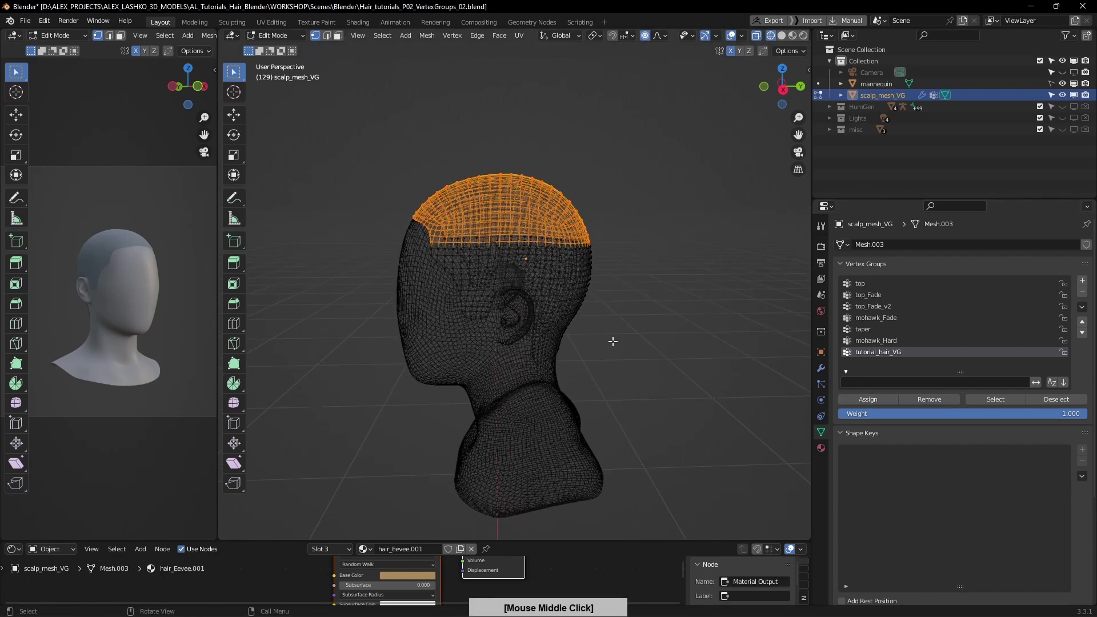
key(ctrl+z)
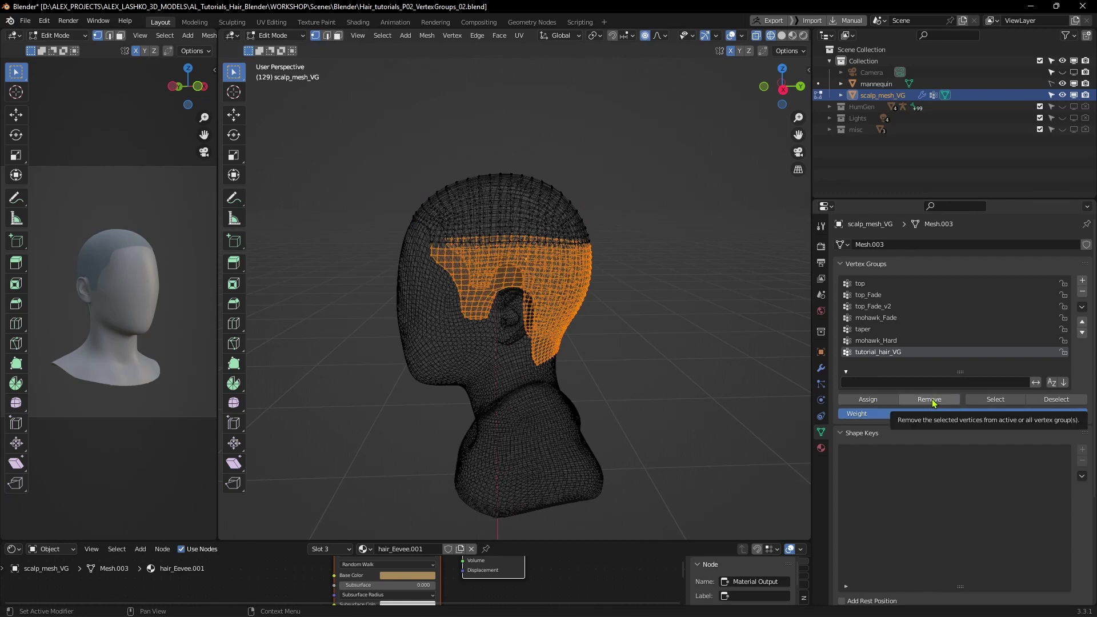
Step: Remove the side vertices from tutorial_hair_VG and return to Weight Paint in solid shading
click(932, 402)
click(275, 35)
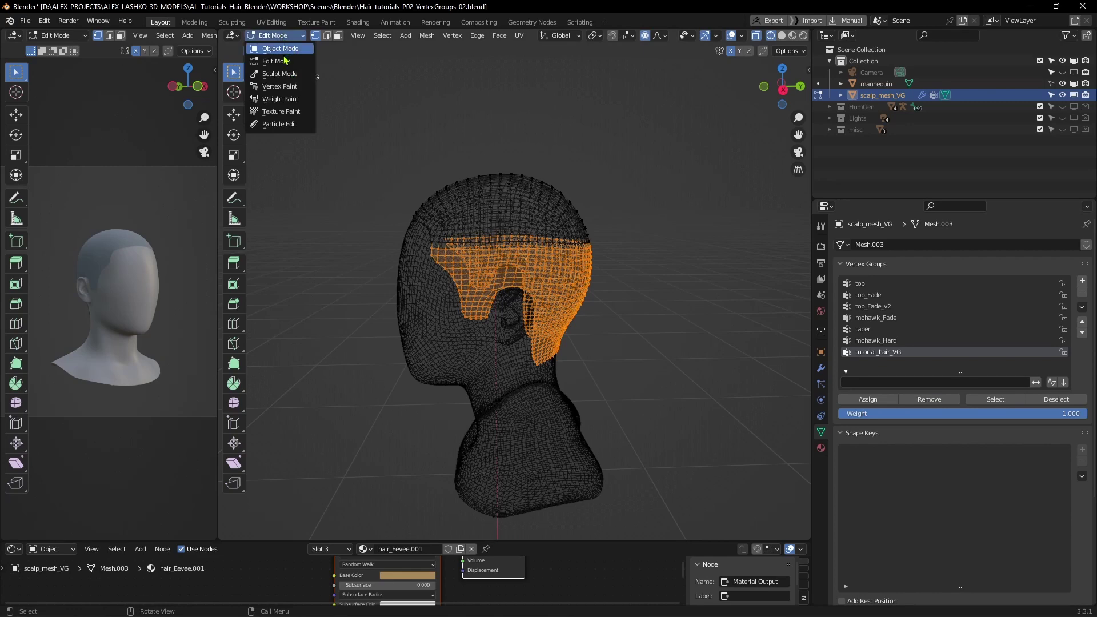
click(280, 99)
click(769, 35)
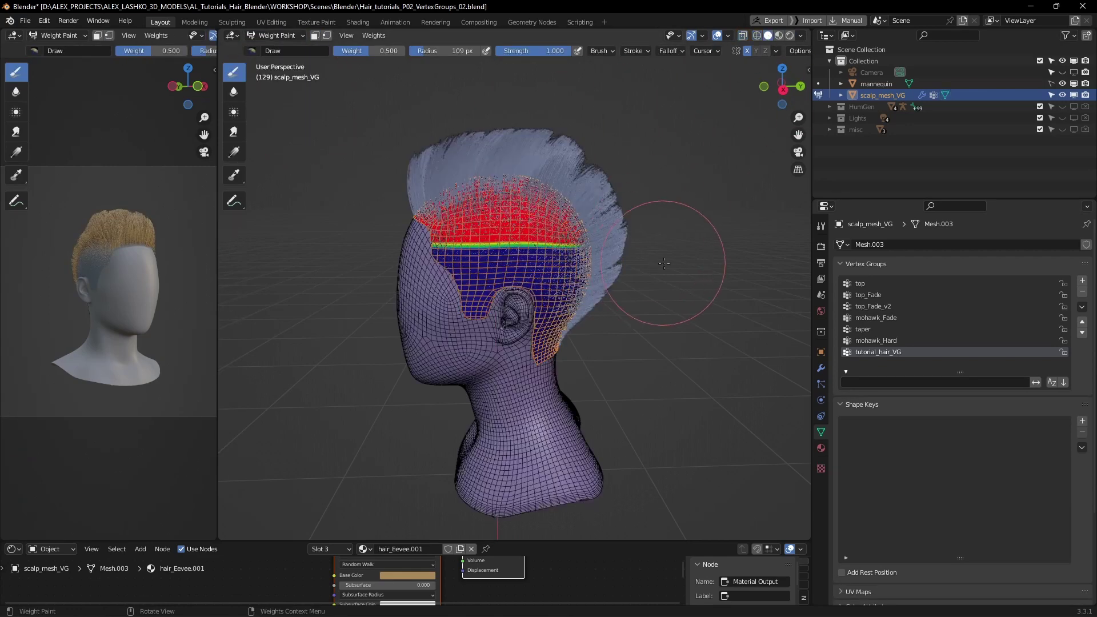
Step: Hide the hair particle display, check the weights from several angles, and save
mouse_move(667, 262)
middle_down()
mouse_move(657, 263)
mouse_move(686, 263)
middle_up()
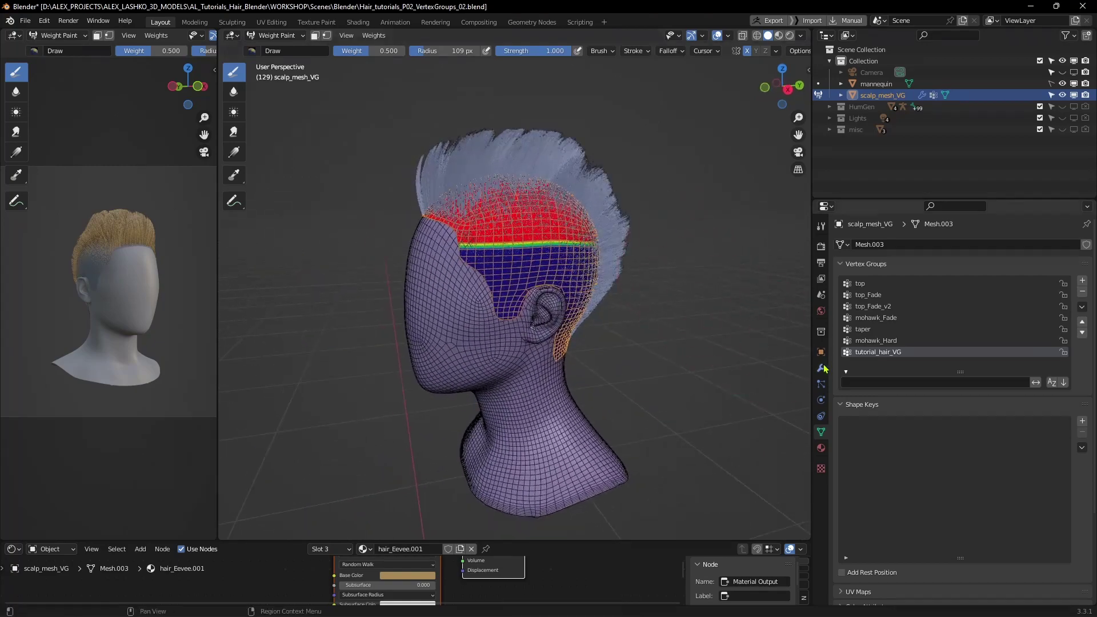
click(821, 384)
click(1055, 248)
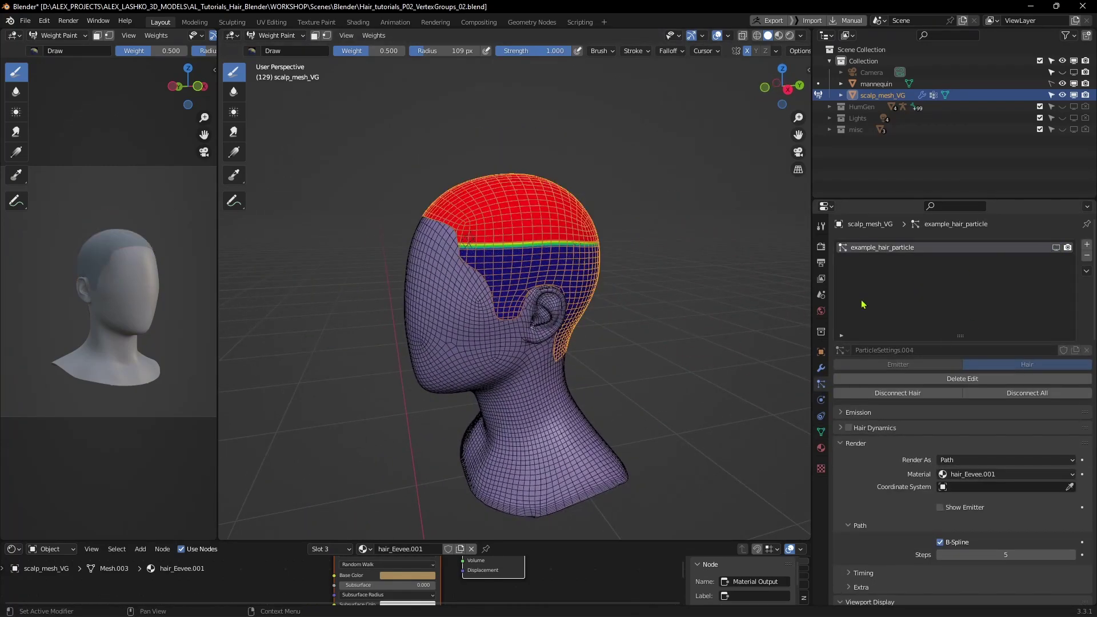
middle_drag(634, 283, 394, 231)
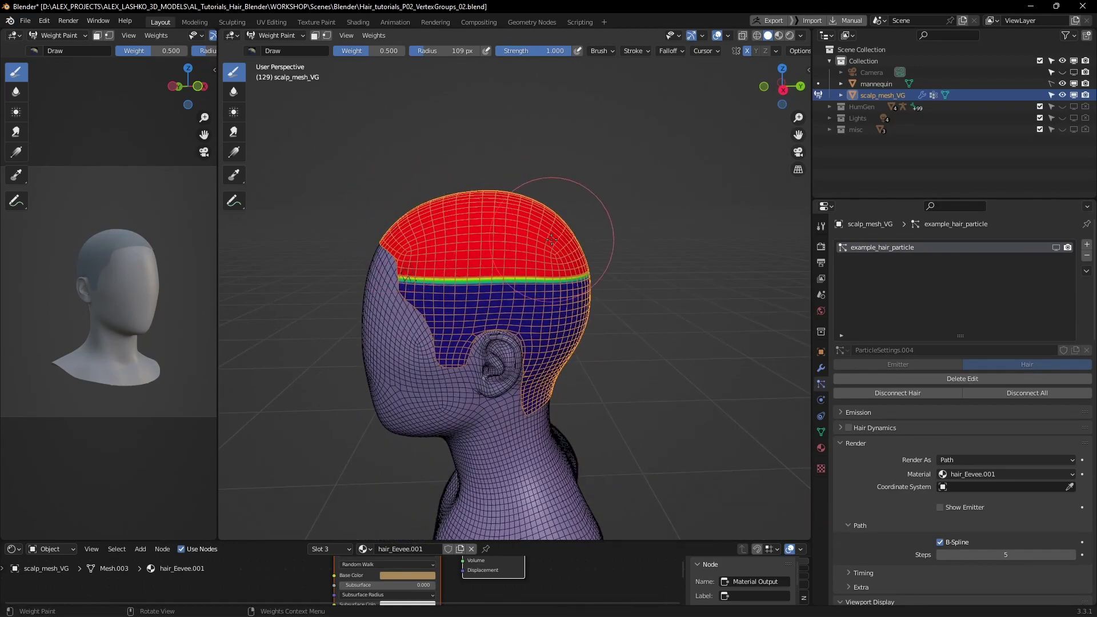
middle_drag(508, 232, 388, 232)
mouse_move(469, 237)
middle_down()
mouse_move(556, 289)
mouse_move(601, 293)
middle_up()
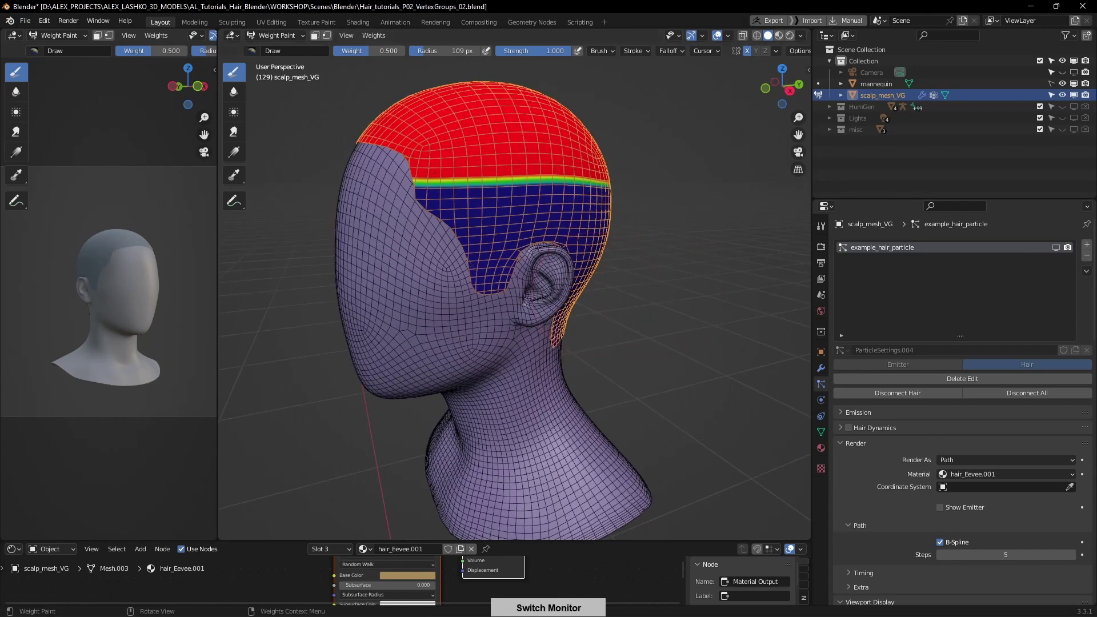
key(ctrl+s)
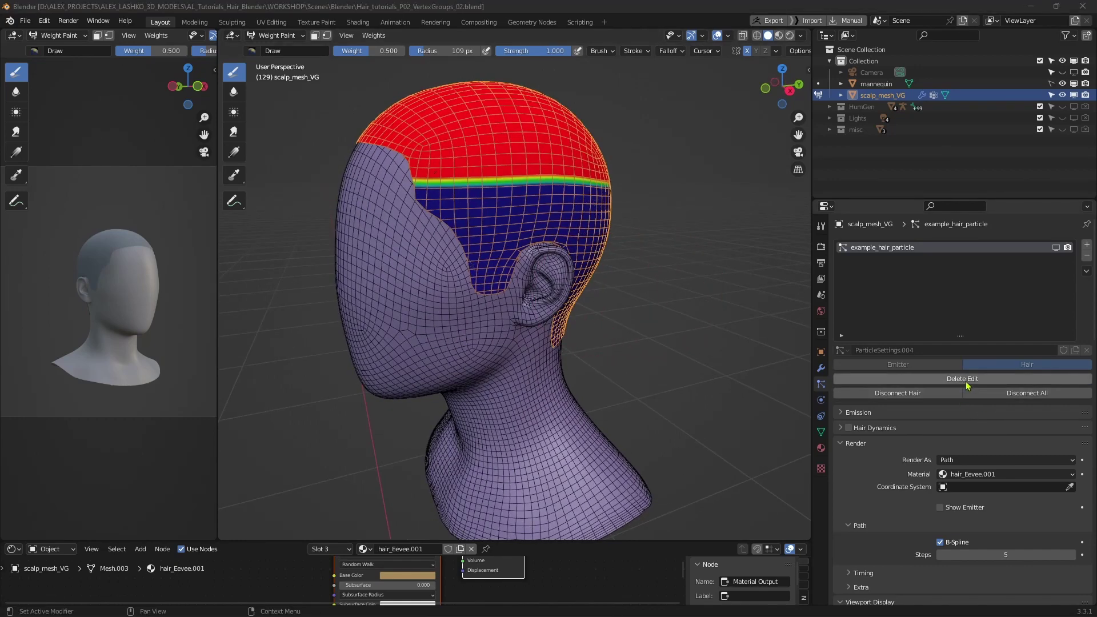
Step: Show the hair strands again in Material Preview and scroll to the Vertex Groups panel
click(1056, 248)
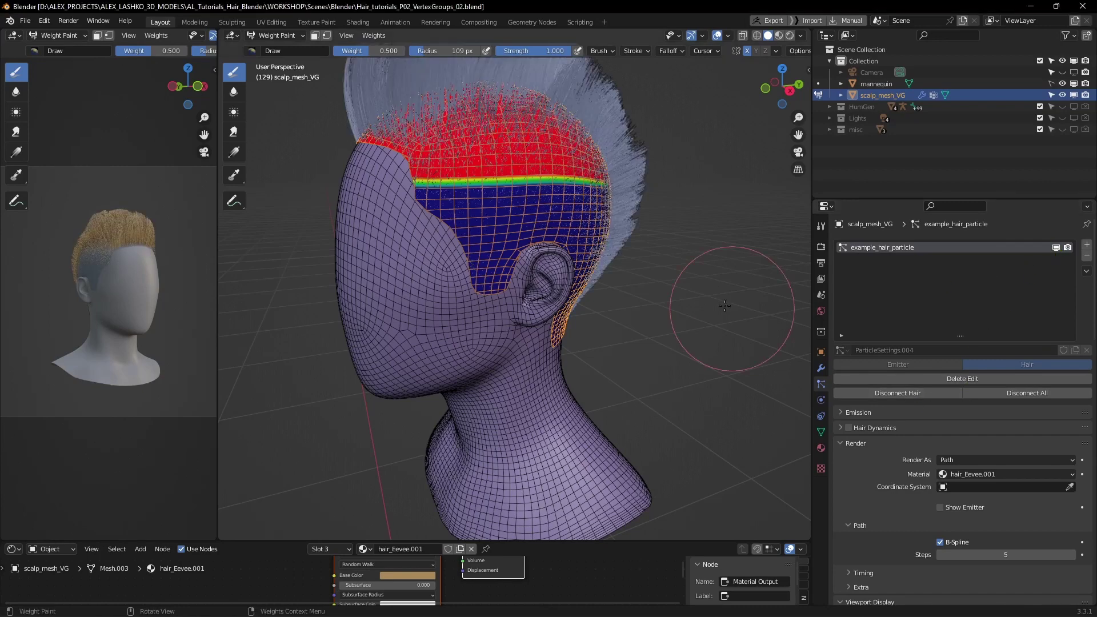
middle_drag(674, 172, 703, 126)
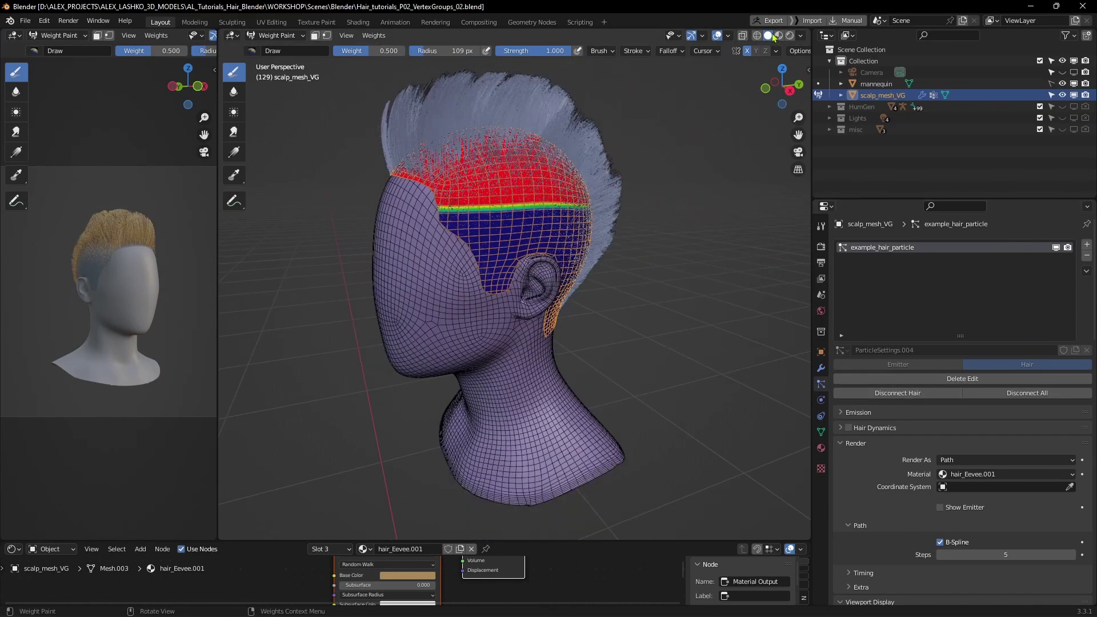
click(778, 35)
middle_click(645, 272)
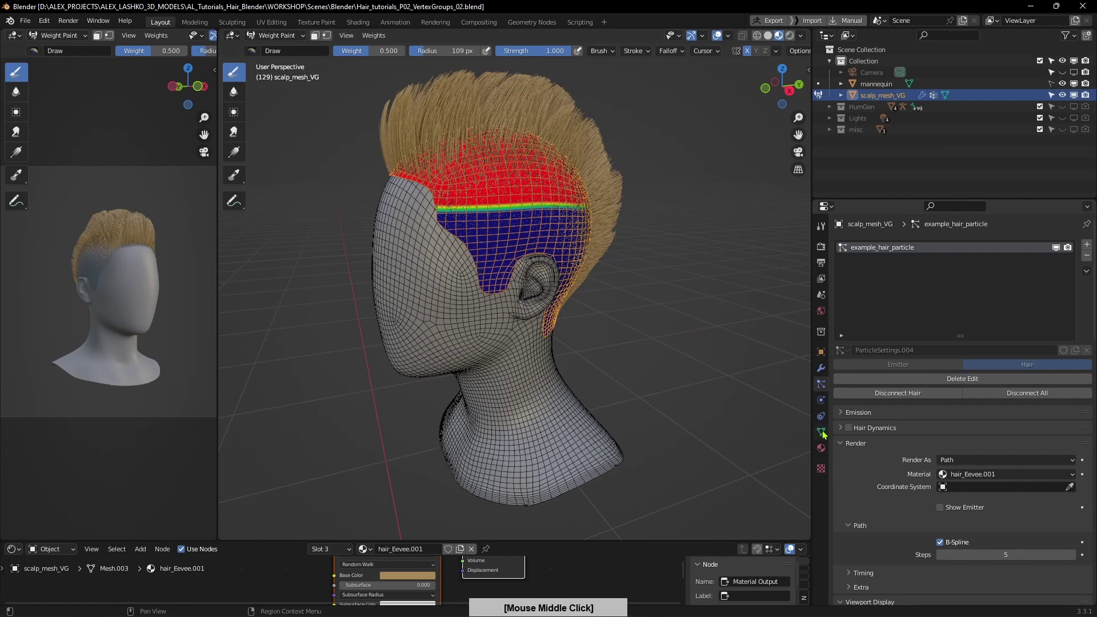
scroll(948, 454, down, 15)
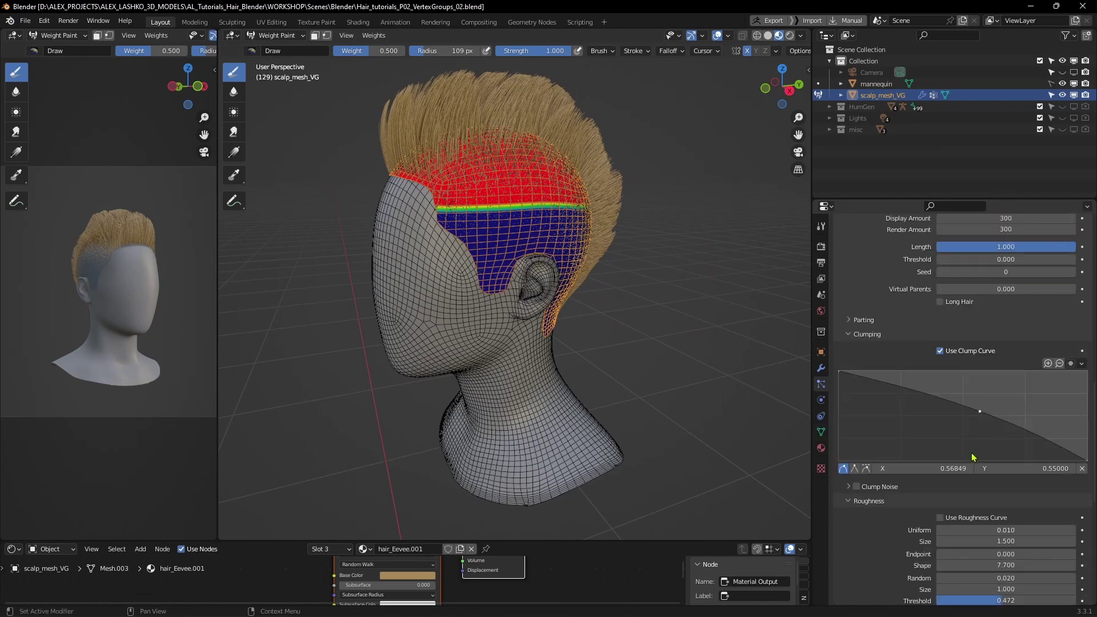
scroll(973, 457, down, 12)
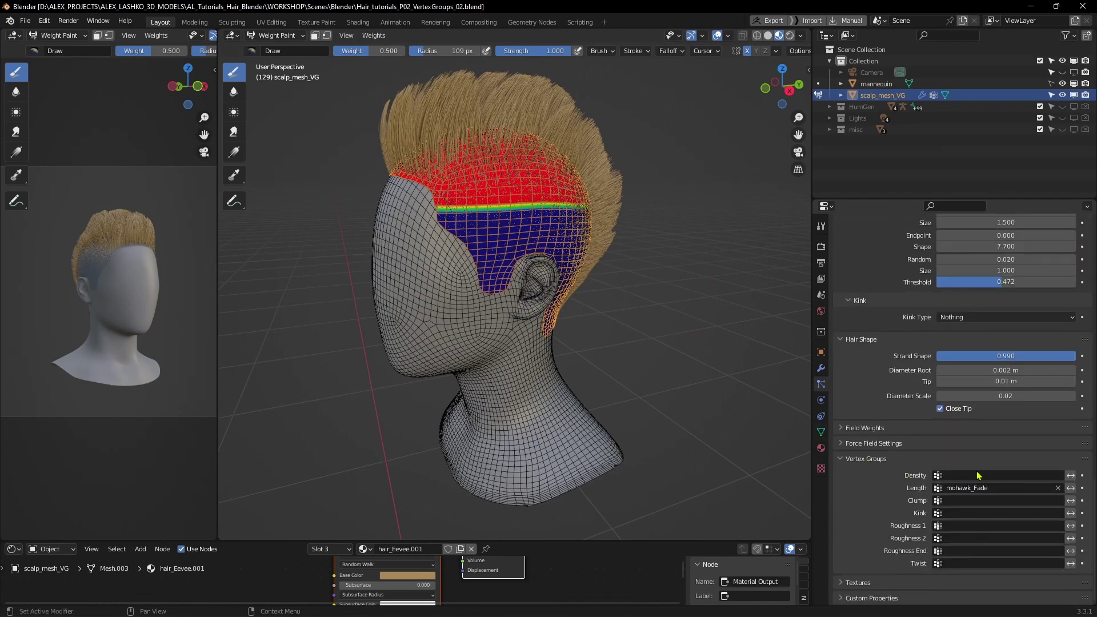
Step: Clear mohawk_Fade from hair Length and assign tutorial_hair_VG instead
click(1058, 489)
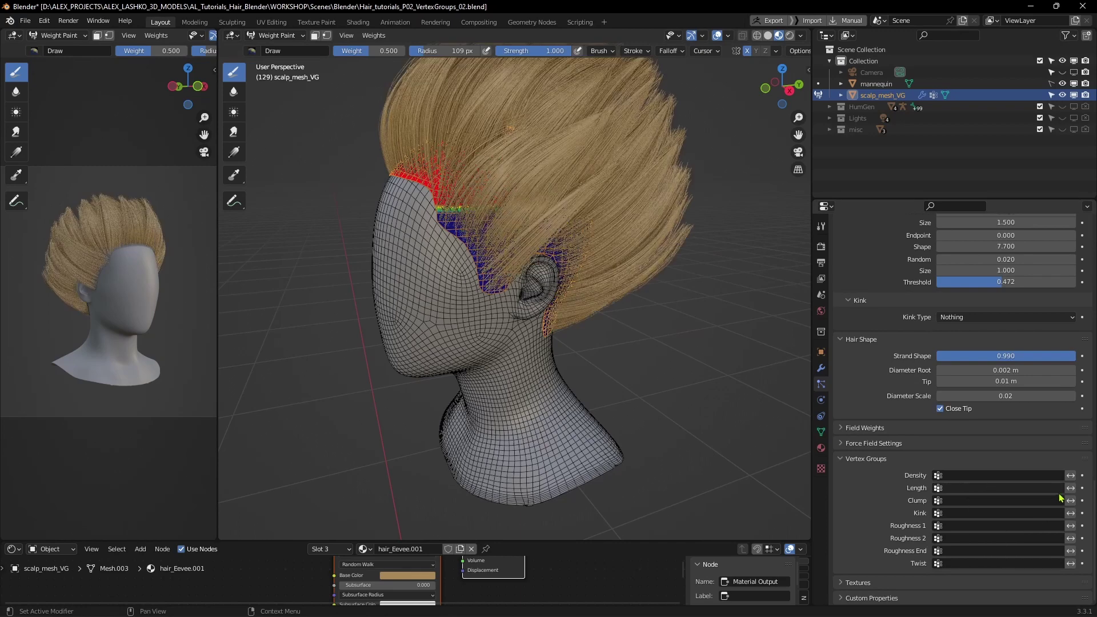
mouse_move(694, 386)
middle_down()
mouse_move(649, 359)
mouse_move(685, 400)
middle_up()
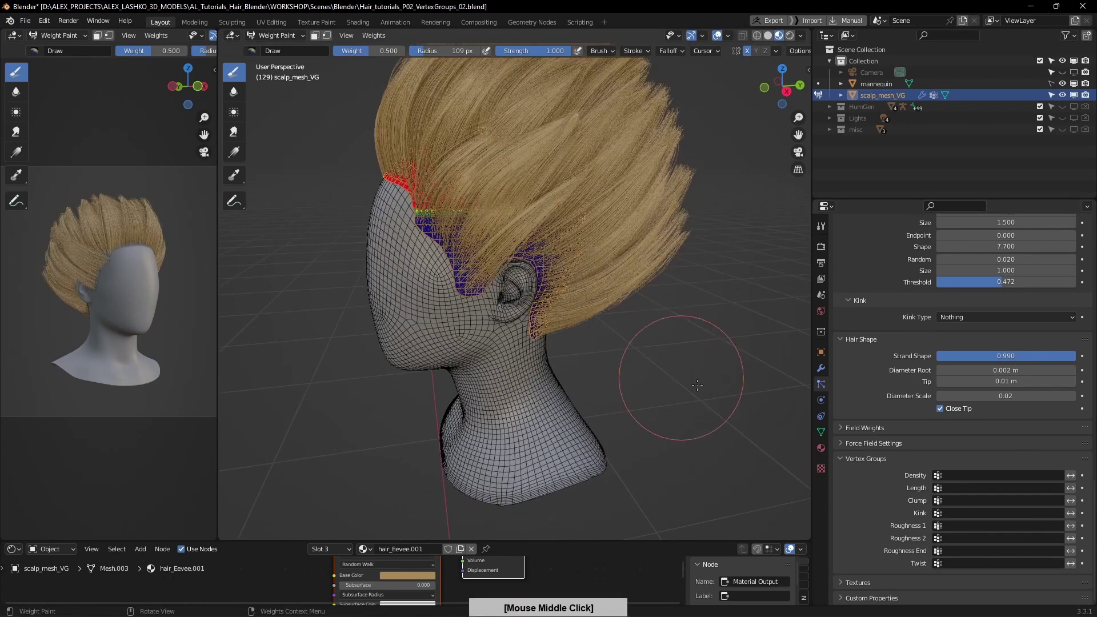
click(946, 489)
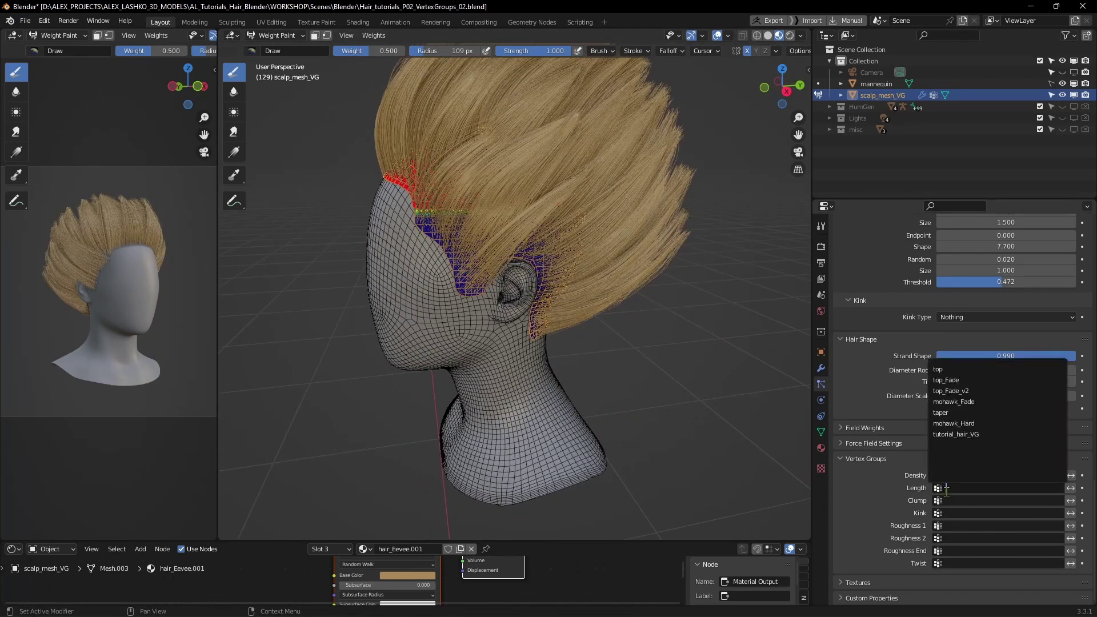
click(975, 435)
Step: Inspect the crown-only mohawk from several sides and save the file
middle_drag(648, 353, 626, 311)
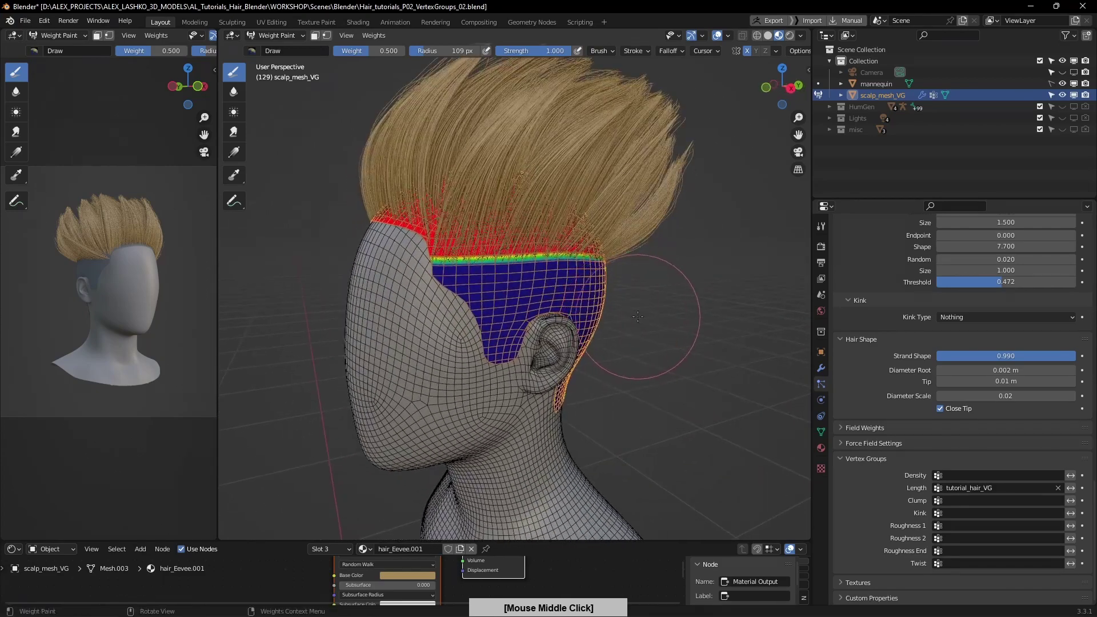
mouse_move(625, 375)
middle_down()
mouse_move(634, 421)
mouse_move(748, 331)
mouse_move(585, 351)
middle_up()
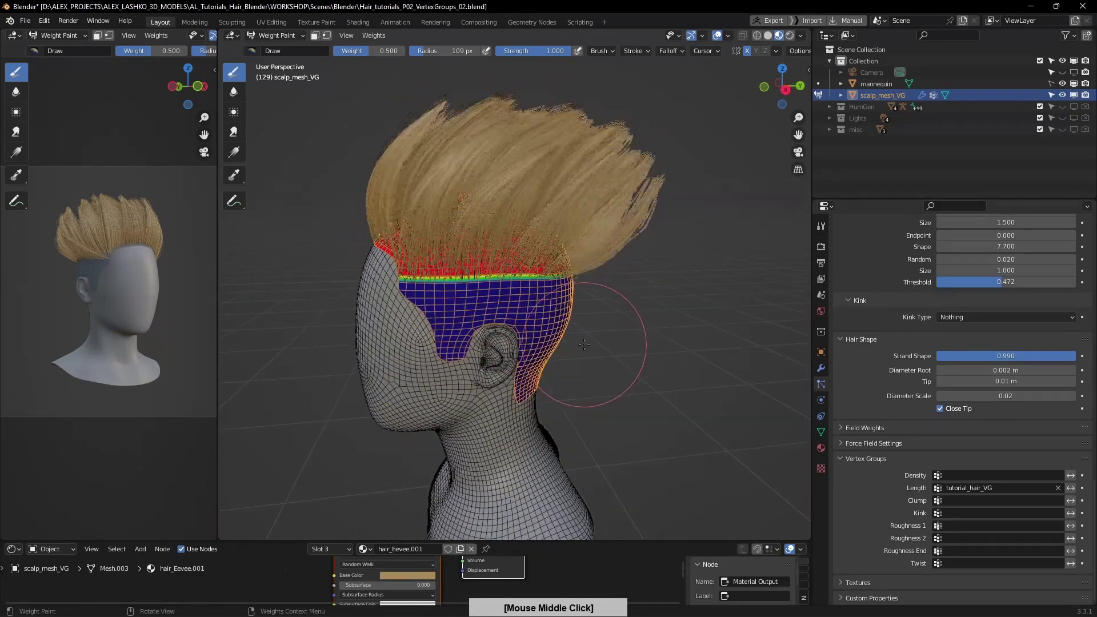
mouse_move(693, 404)
middle_down()
mouse_move(608, 320)
mouse_move(580, 334)
middle_up()
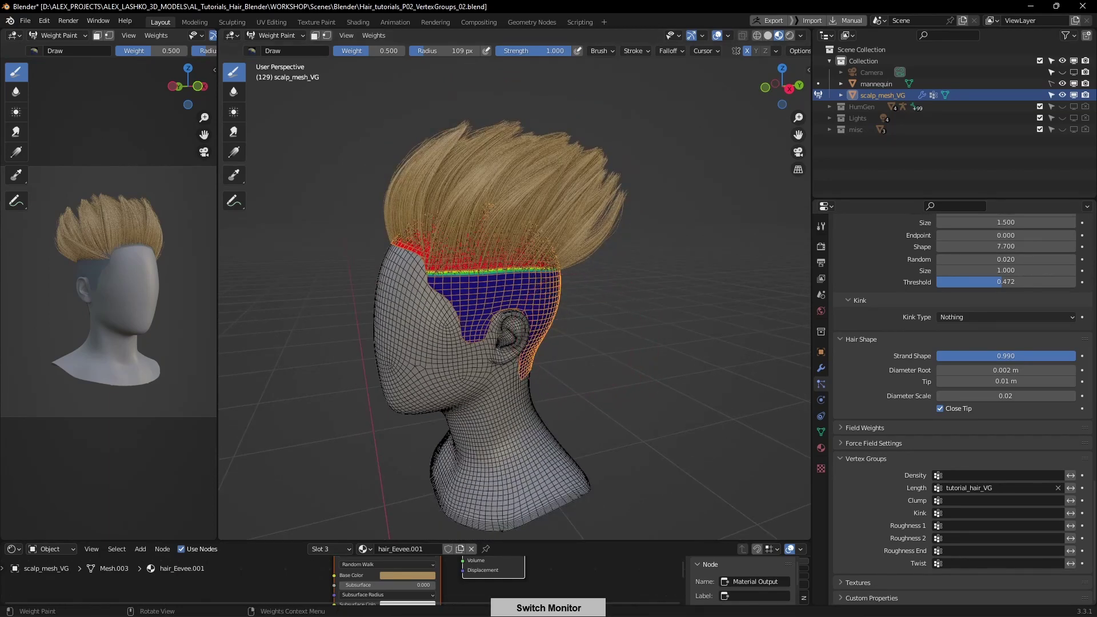
key(ctrl+s)
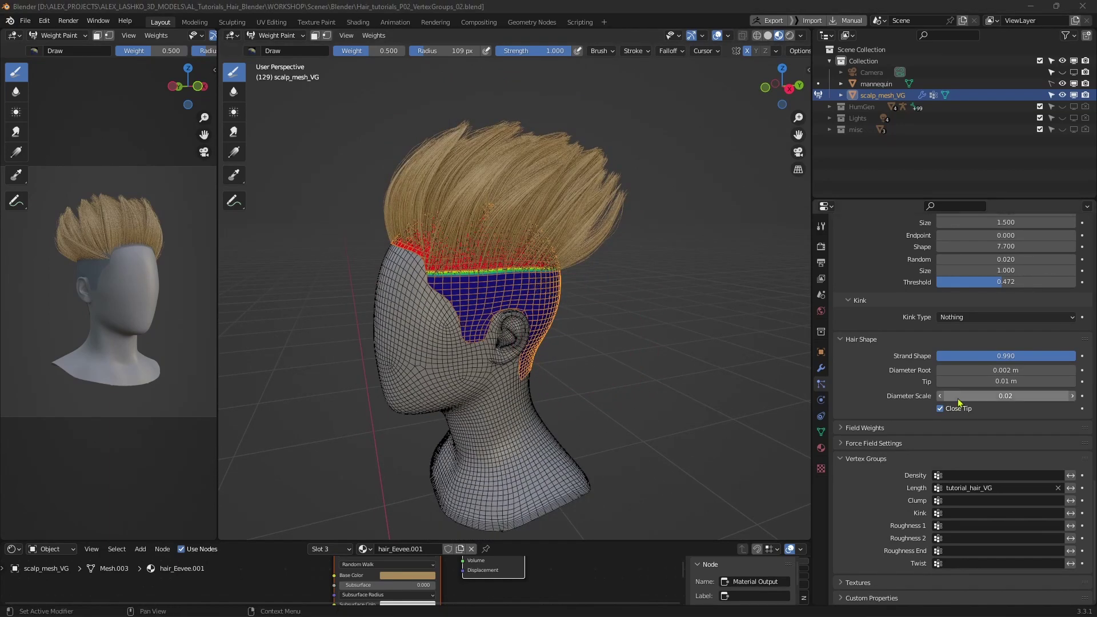
Step: Apply Weights > Smooth to the scalp with factor 1.000 and 111 iterations
click(373, 37)
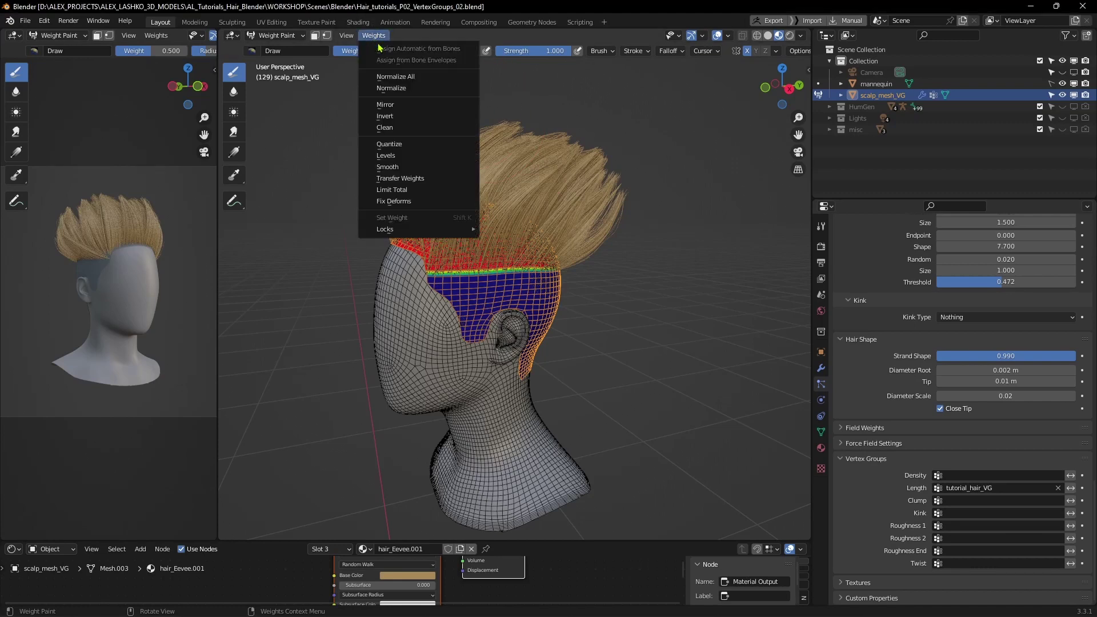
click(392, 170)
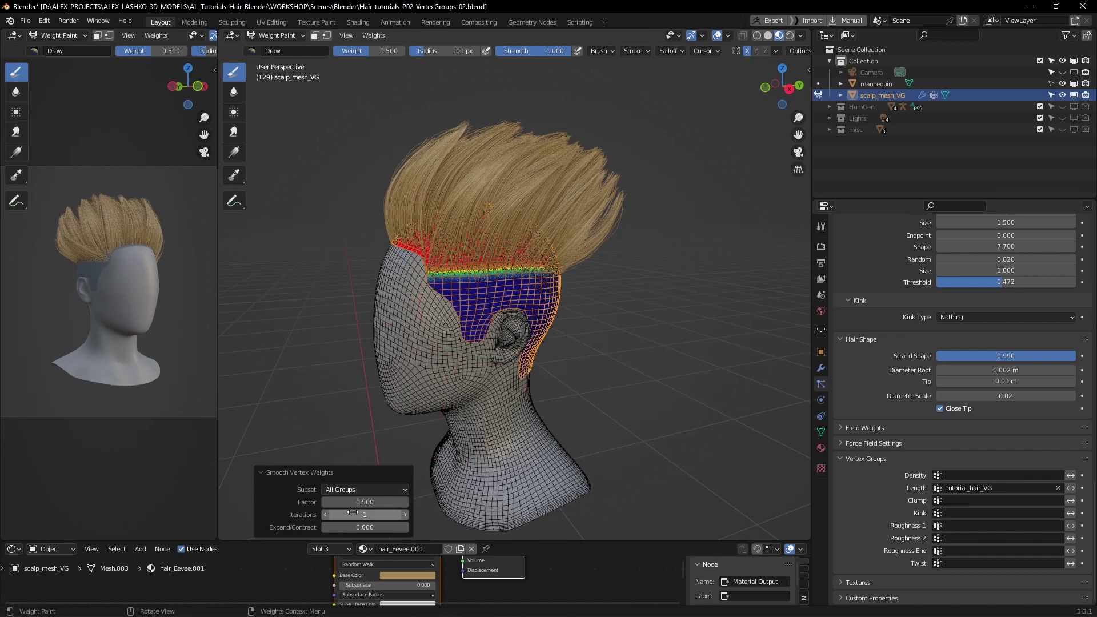
drag(353, 502, 375, 502)
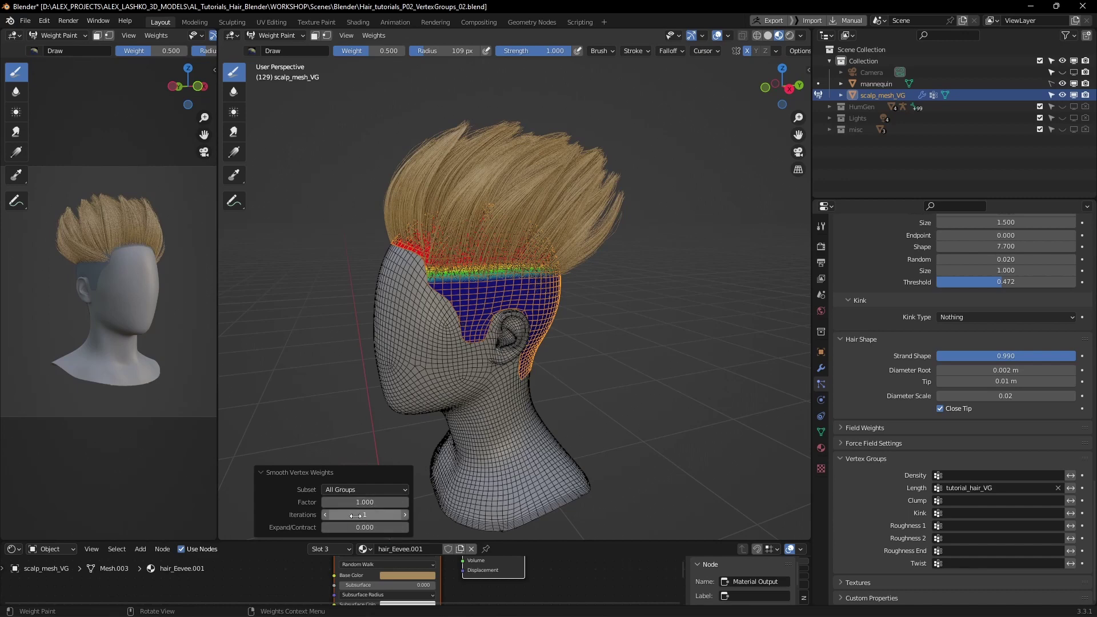
drag(347, 516, 394, 515)
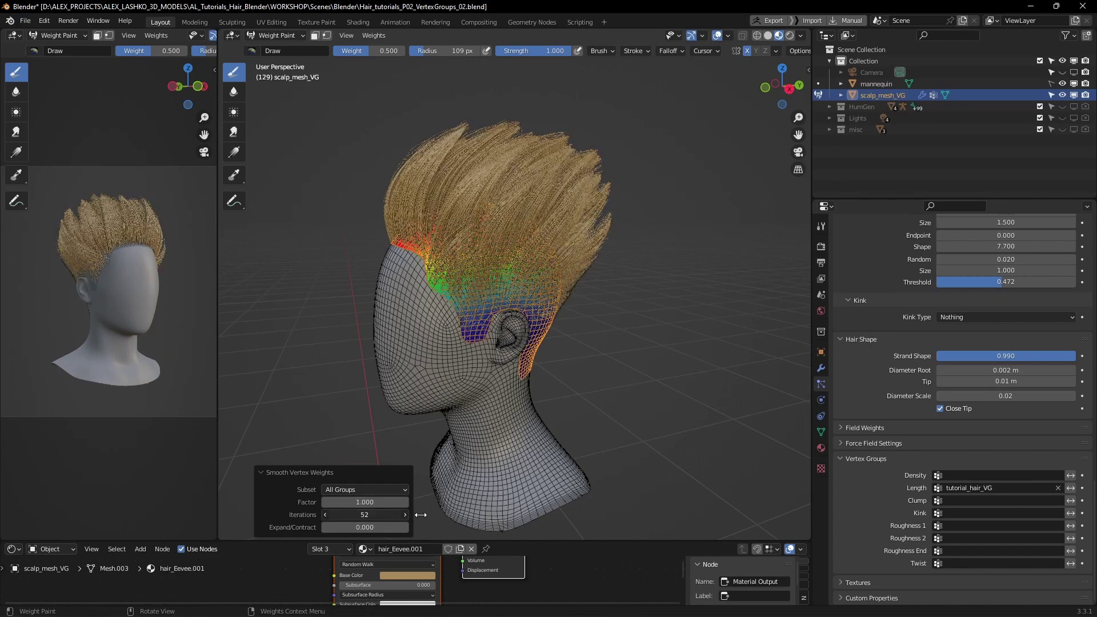
drag(450, 516, 491, 520)
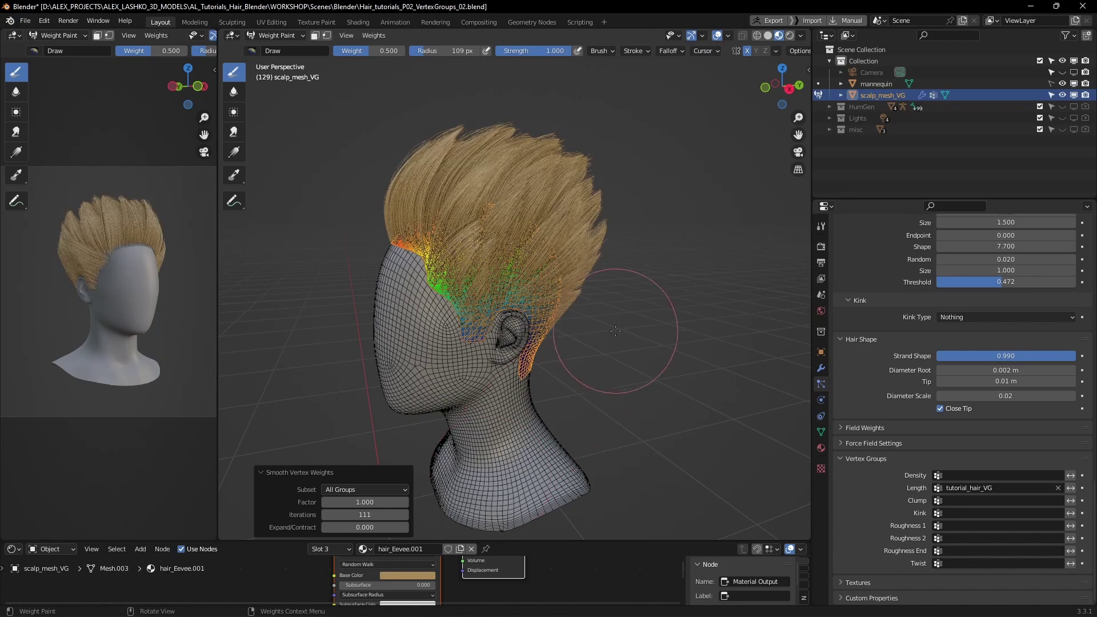
mouse_move(616, 334)
middle_down()
mouse_move(679, 335)
mouse_move(651, 340)
mouse_move(650, 319)
mouse_move(677, 331)
middle_up()
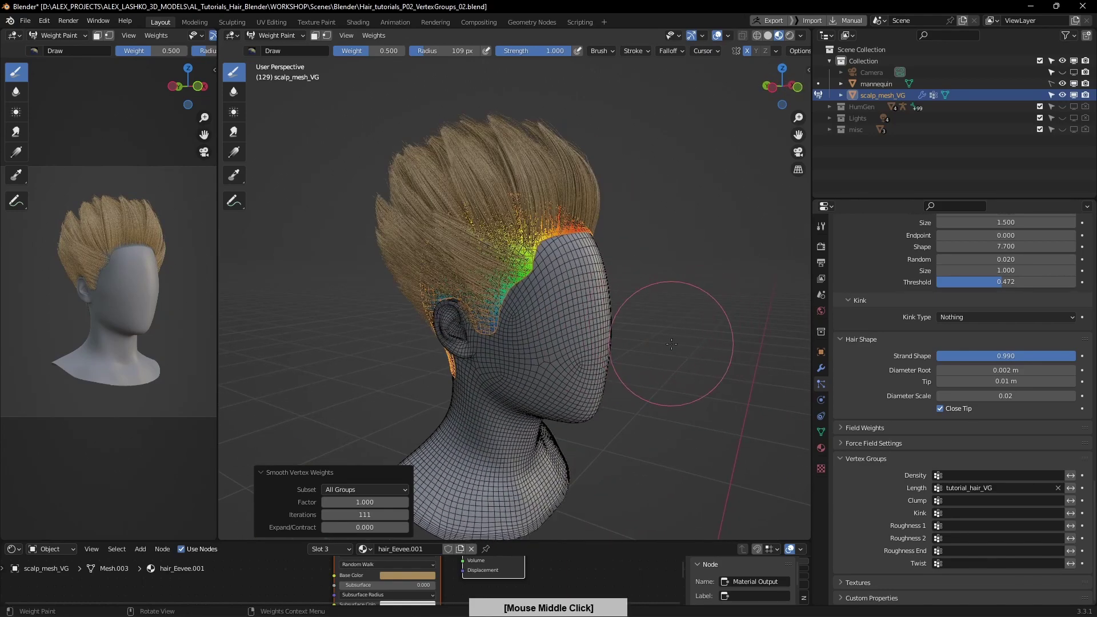